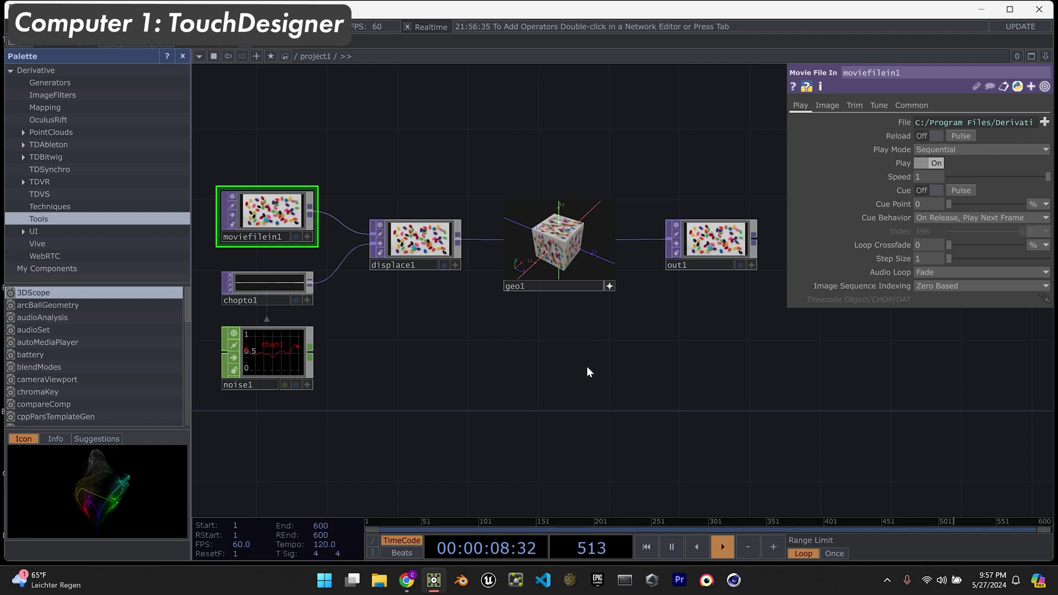
pyautogui.scroll(-5, 586, 369)
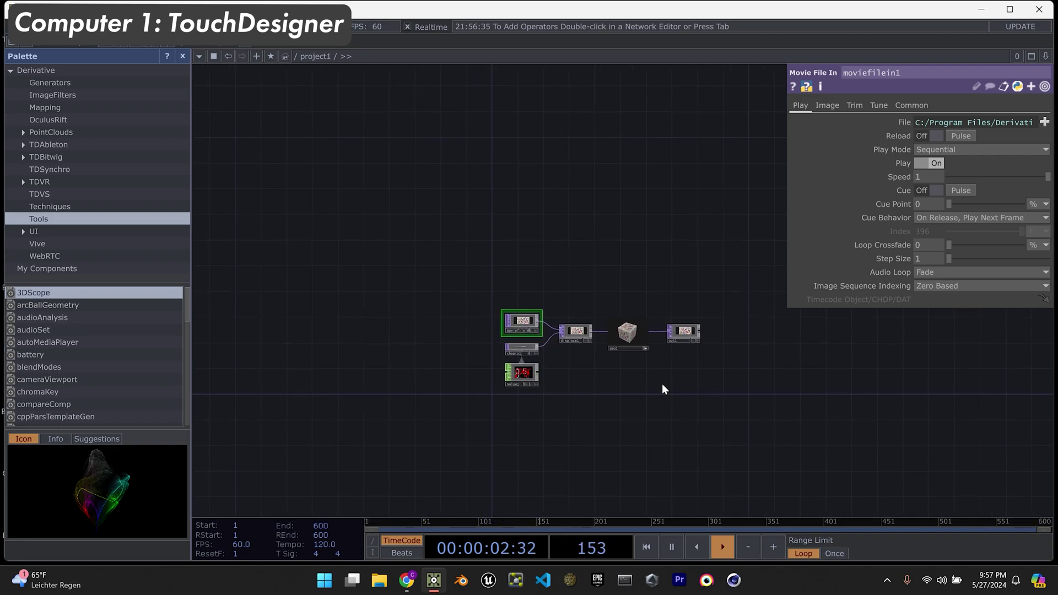
pyautogui.moveTo(662, 389); pyautogui.dragTo(640, 411)
pyautogui.moveTo(531, 304); pyautogui.dragTo(524, 314)
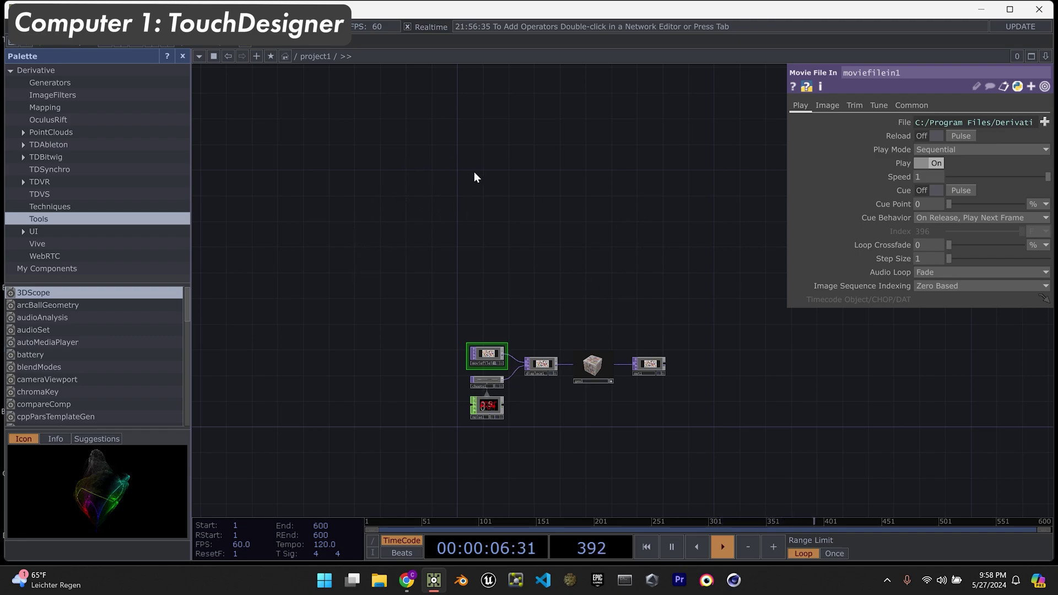
pyautogui.moveTo(539, 276); pyautogui.dragTo(562, 243)
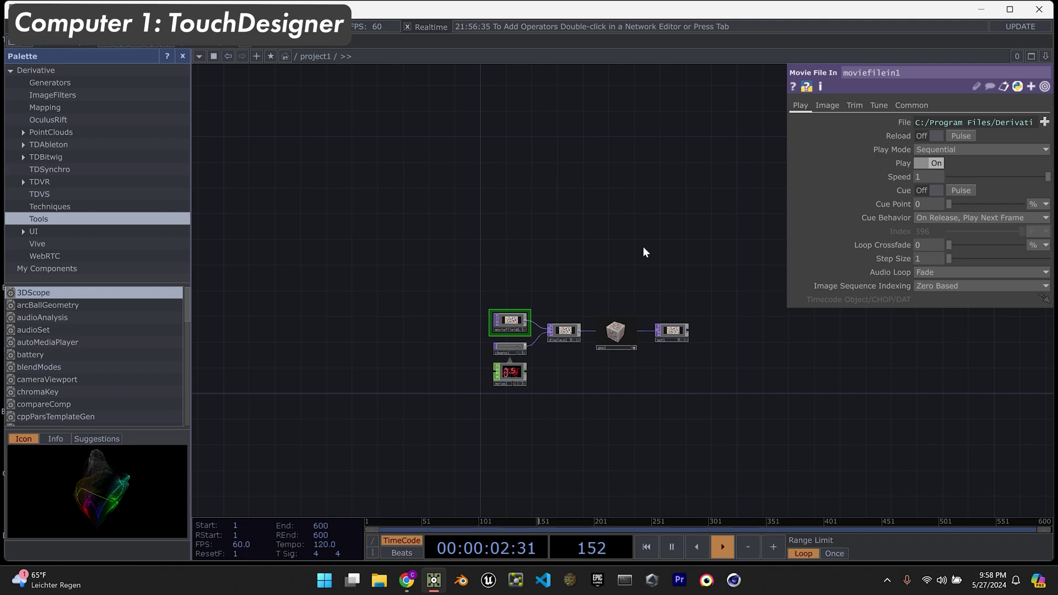
pyautogui.moveTo(617, 278); pyautogui.dragTo(619, 233)
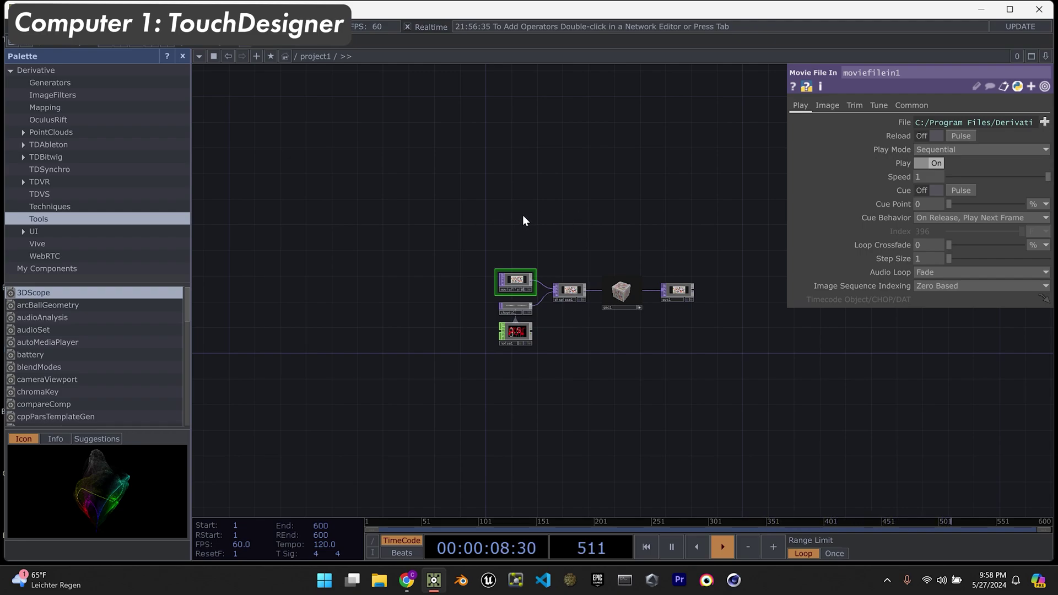
pyautogui.moveTo(571, 207); pyautogui.dragTo(632, 241, button='middle')
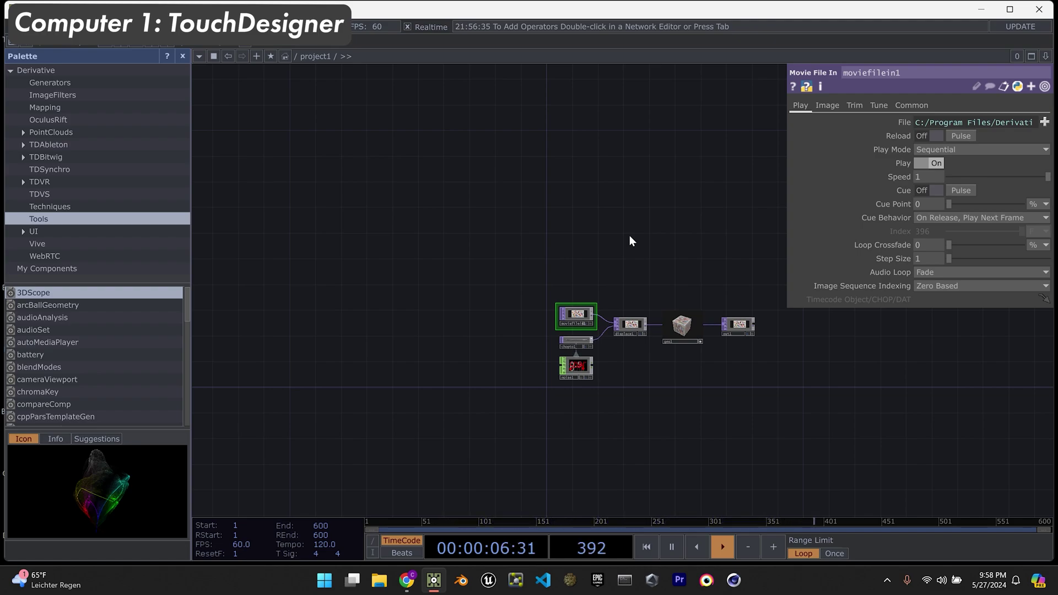
pyautogui.moveTo(629, 236); pyautogui.dragTo(546, 205, button='middle')
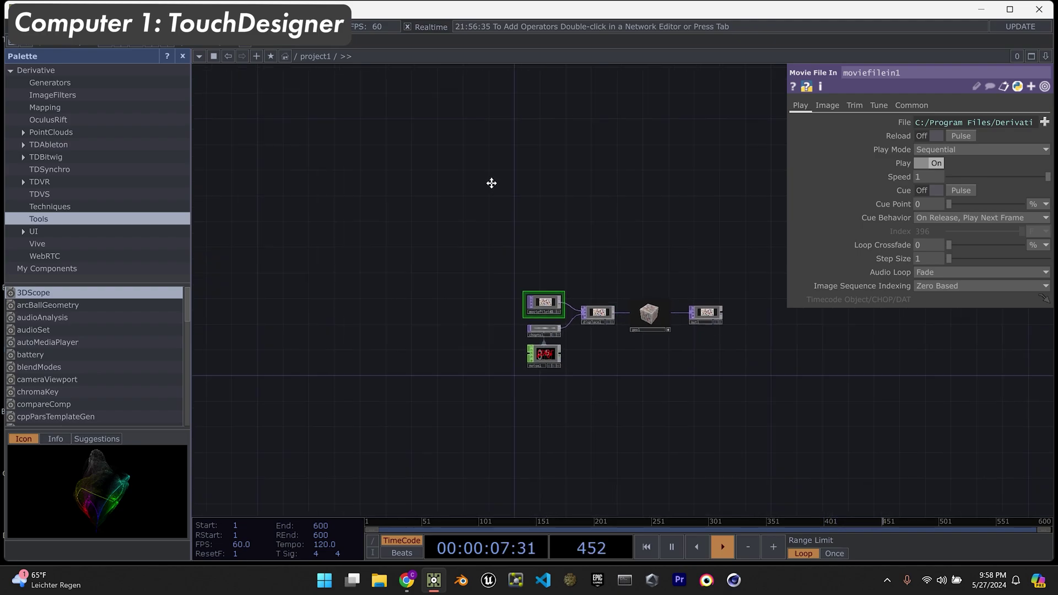
# Expand the TDAbleton palette folder and, in Ableton Live on the Mac, load TDA_Master.amxd onto the Main track.
pyautogui.click(24, 145)
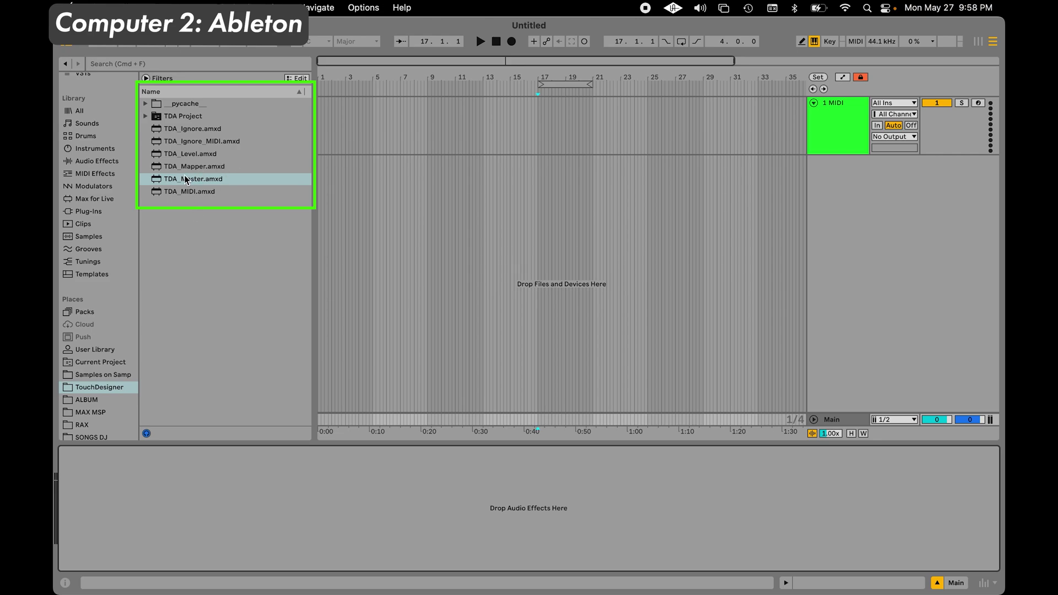
pyautogui.click(202, 183)
pyautogui.moveTo(202, 185); pyautogui.dragTo(340, 268)
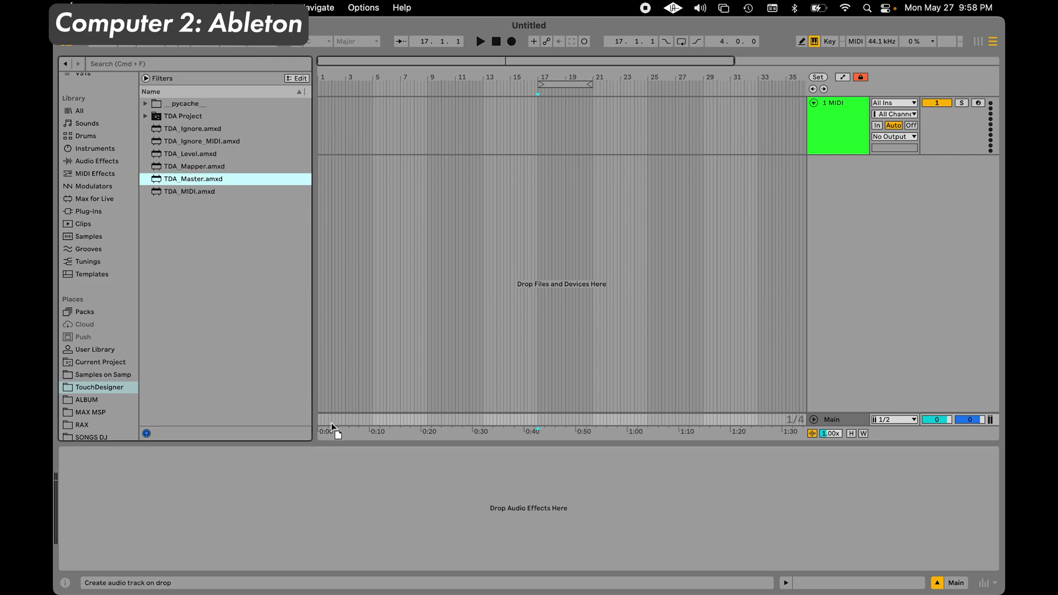
pyautogui.moveTo(331, 422); pyautogui.dragTo(260, 542)
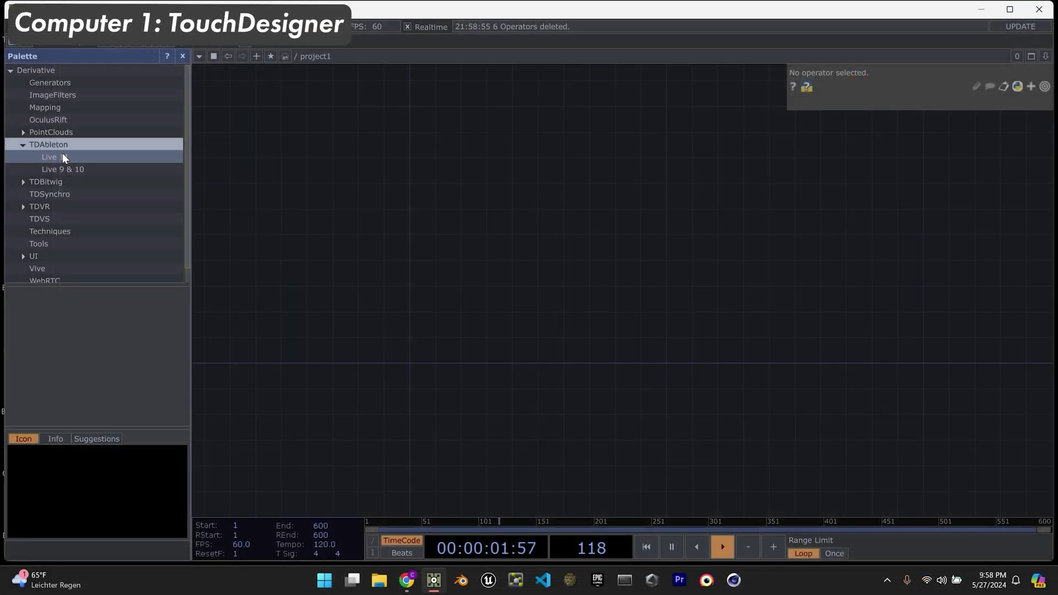
# In TouchDesigner, add the Live 11 tdAbletonPackage component to the project network and dismiss the connection dialog.
pyautogui.click(59, 155)
pyautogui.scroll(-1, 49, 336)
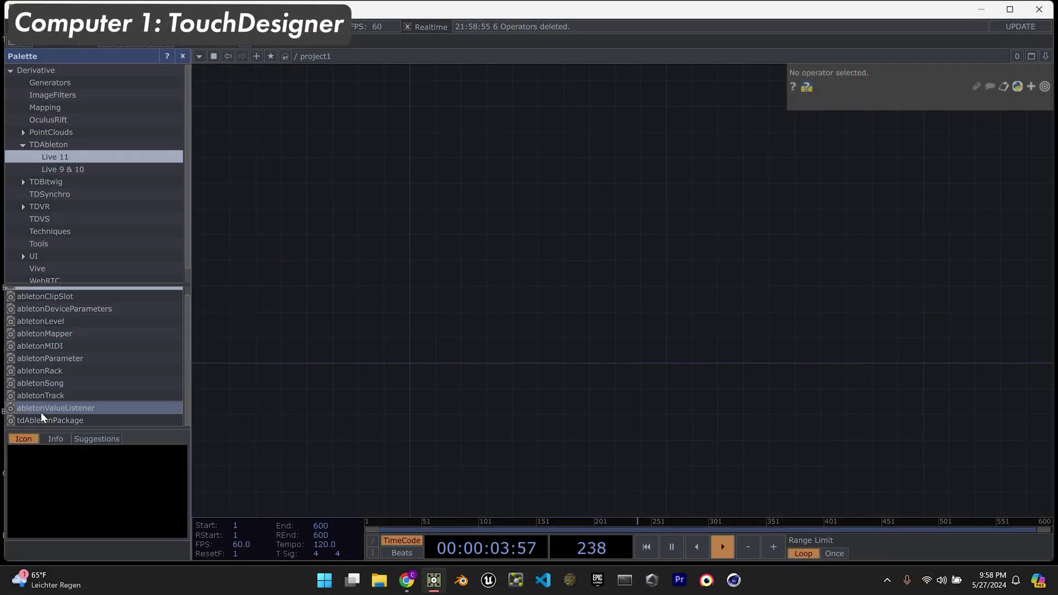
pyautogui.moveTo(43, 421); pyautogui.dragTo(419, 359)
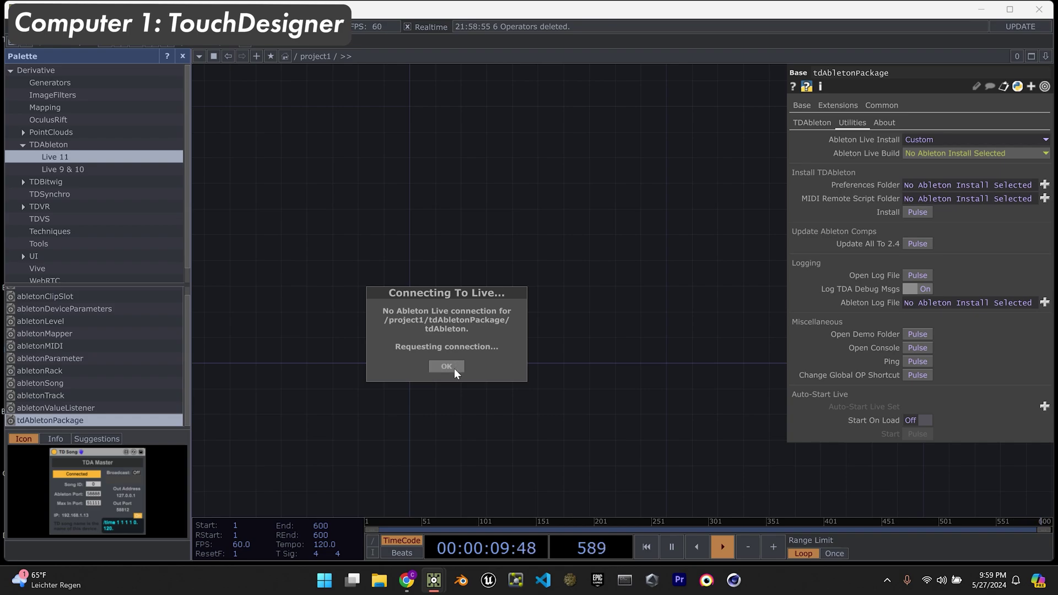
pyautogui.click(452, 367)
pyautogui.moveTo(491, 371); pyautogui.dragTo(521, 370)
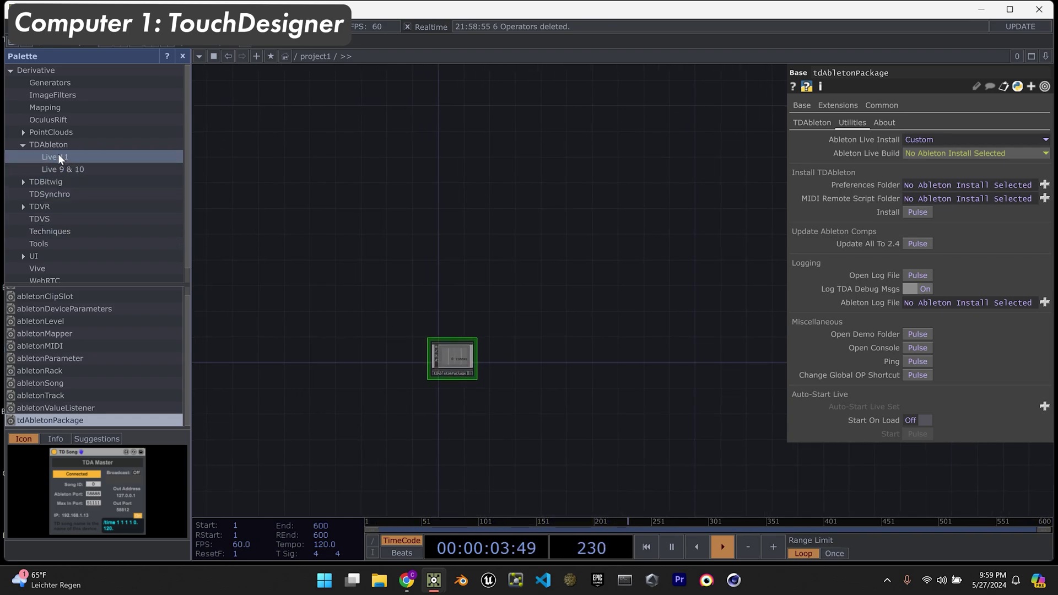
pyautogui.scroll(3, 457, 354)
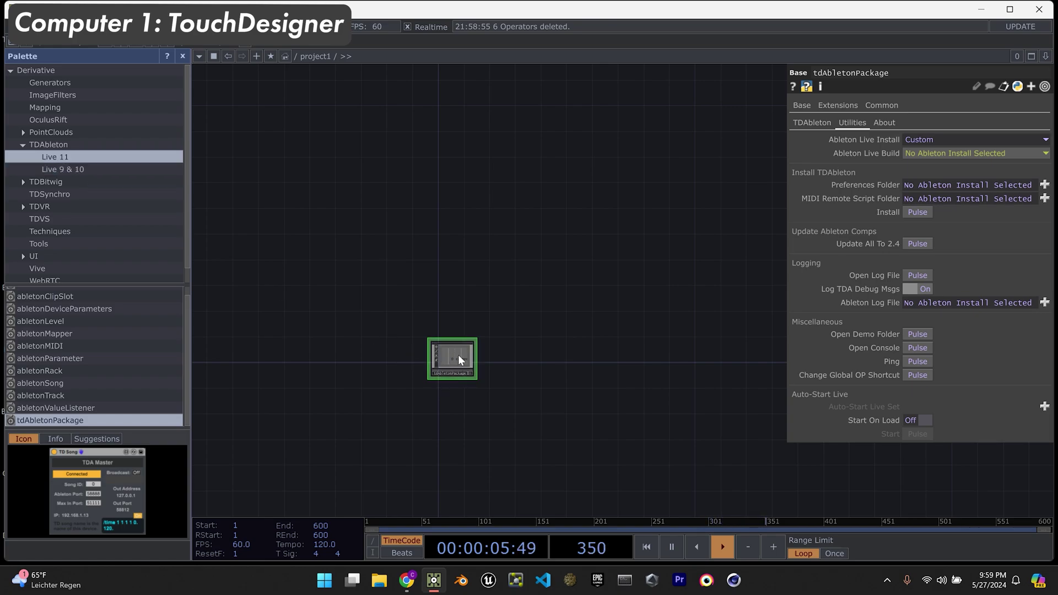
pyautogui.scroll(1, 452, 361)
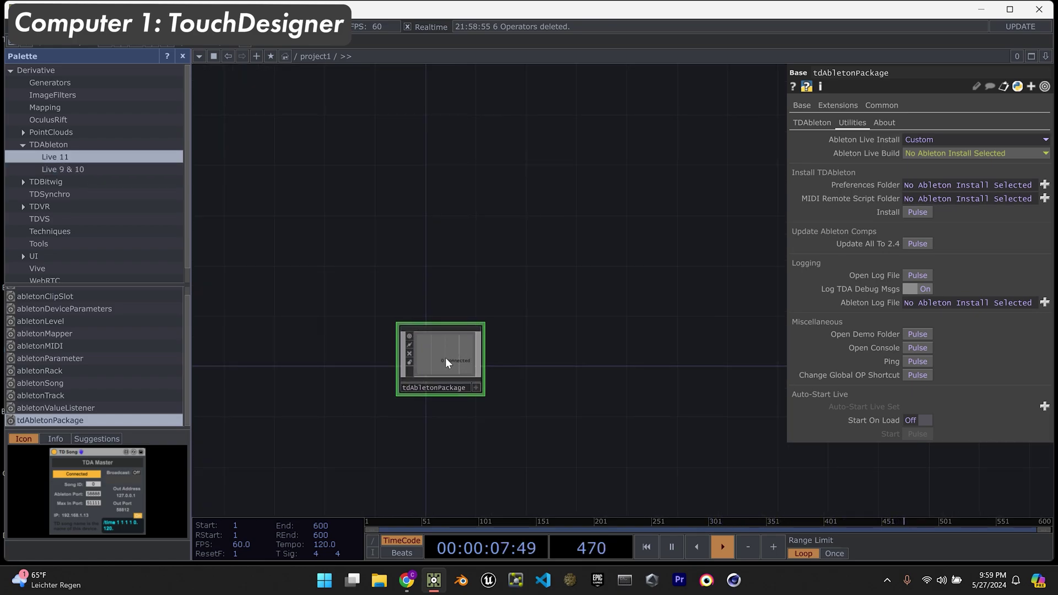
pyautogui.moveTo(443, 357); pyautogui.dragTo(431, 357)
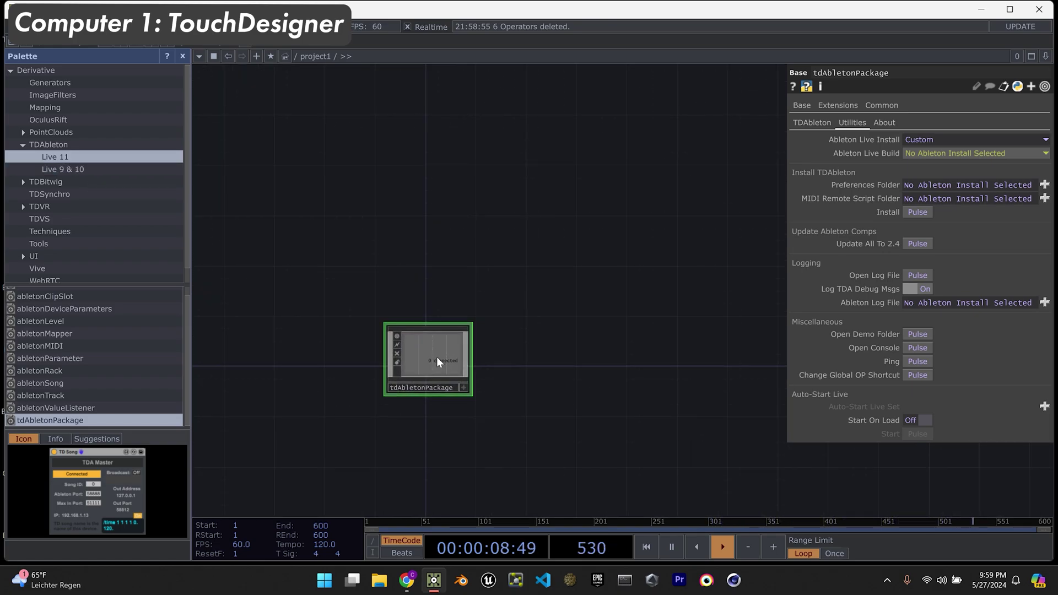
# Look up the Mac's IP address in its advanced Wi-Fi settings and set the package's Ableton IP Address to 192.168.2.33.
pyautogui.click(828, 122)
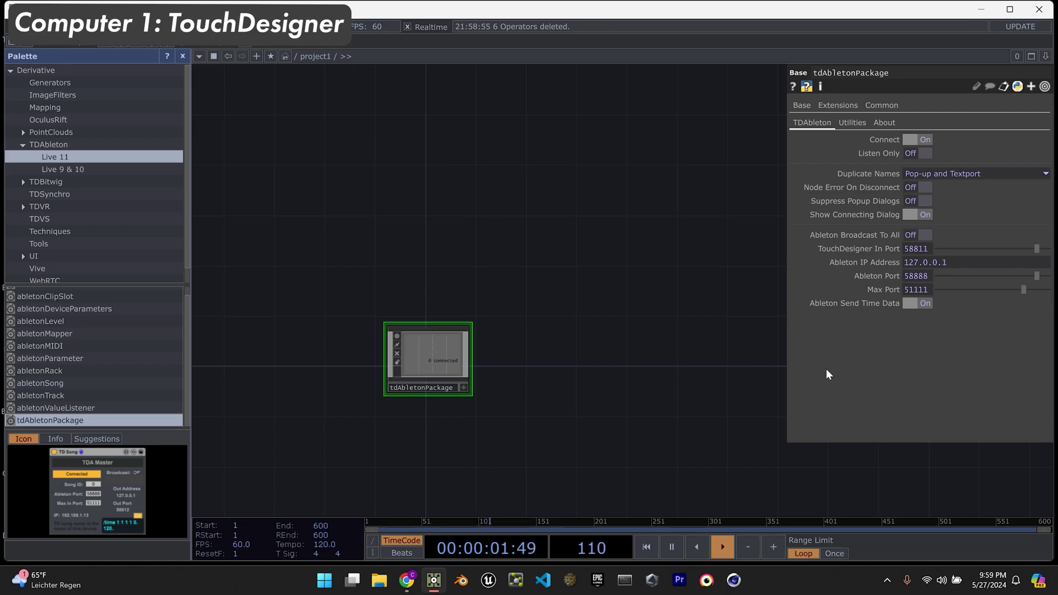
pyautogui.moveTo(850, 262)
pyautogui.moveTo(894, 255)
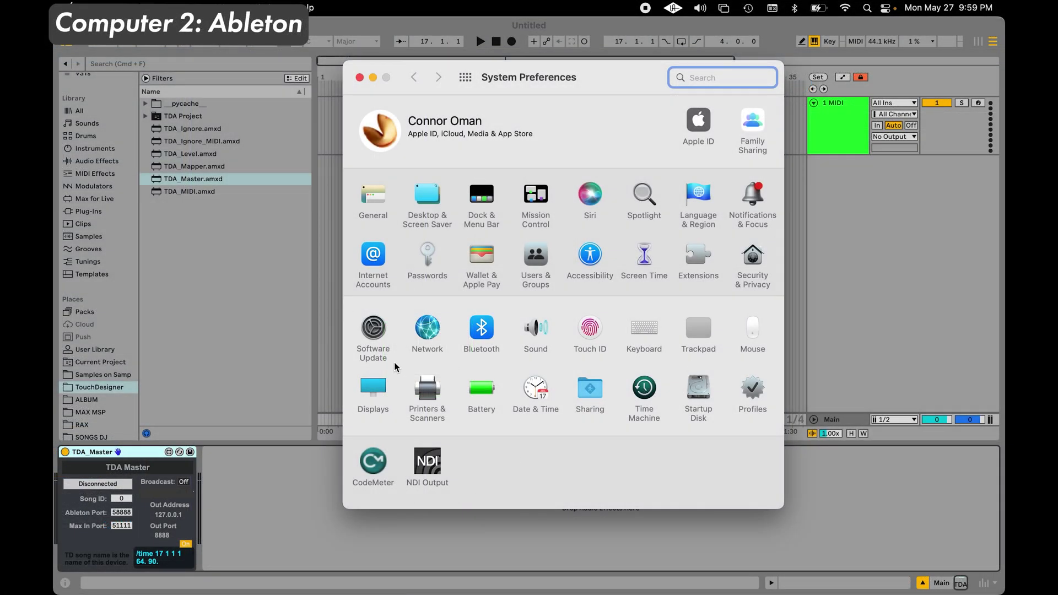
pyautogui.click(428, 332)
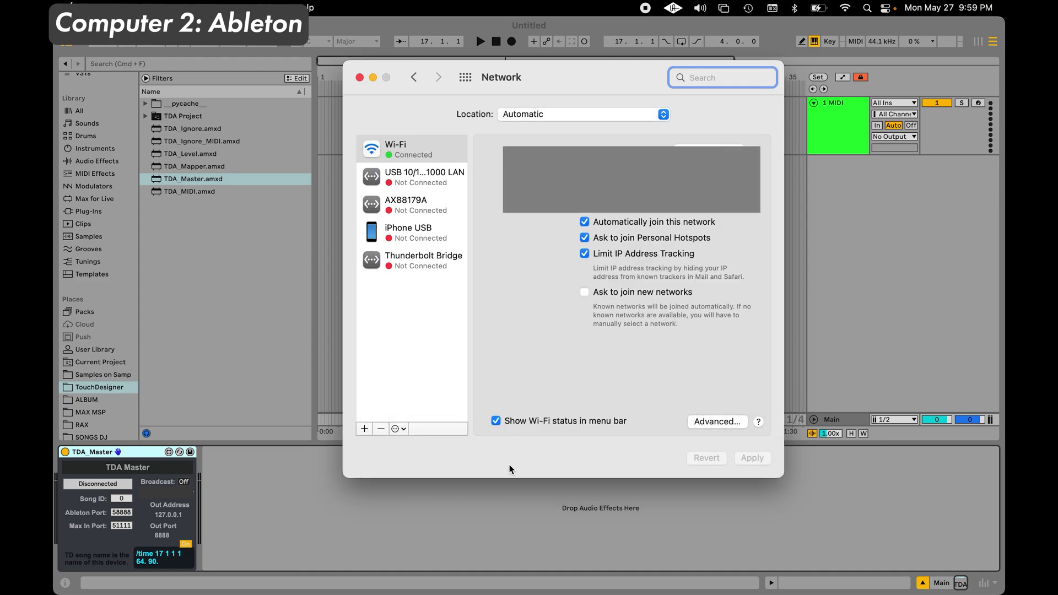
pyautogui.click(711, 420)
pyautogui.click(481, 144)
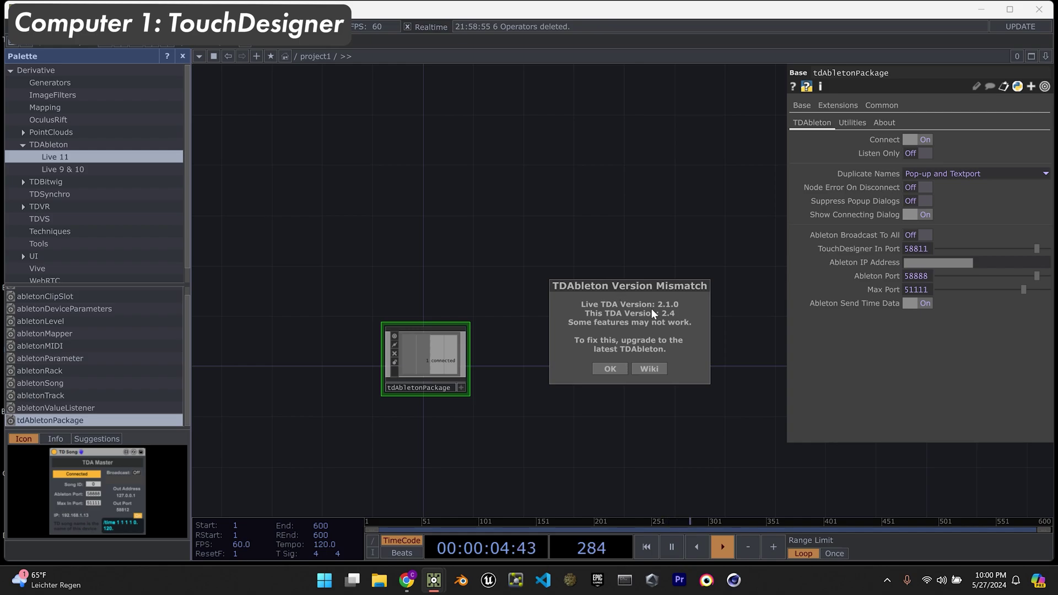
pyautogui.click(619, 368)
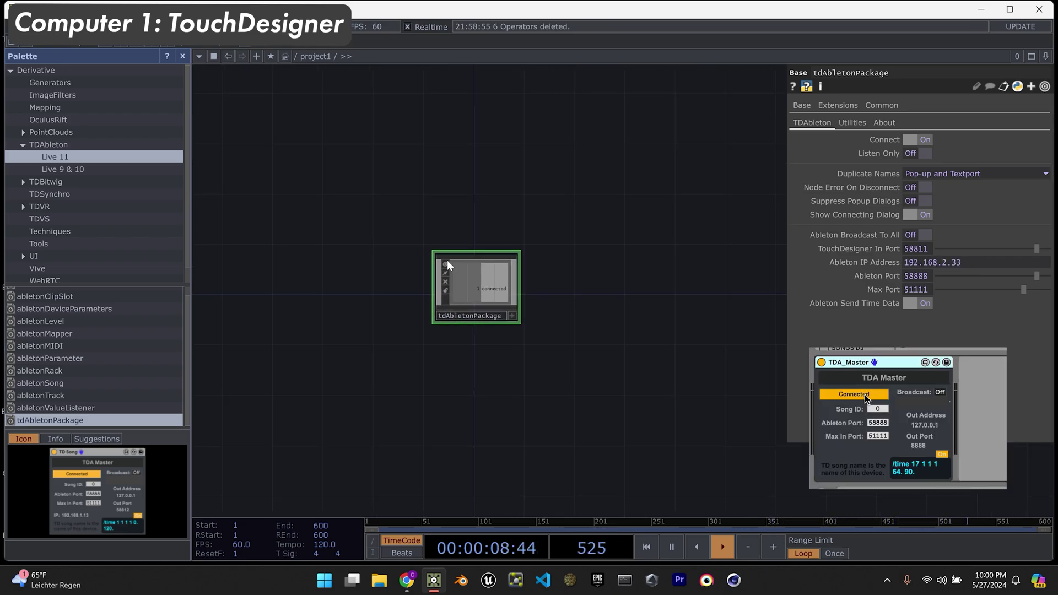
# Enter tdAbletonPackage and copy its abletonParameter1 and abletonMIDI1 components.
pyautogui.doubleClick(483, 272)
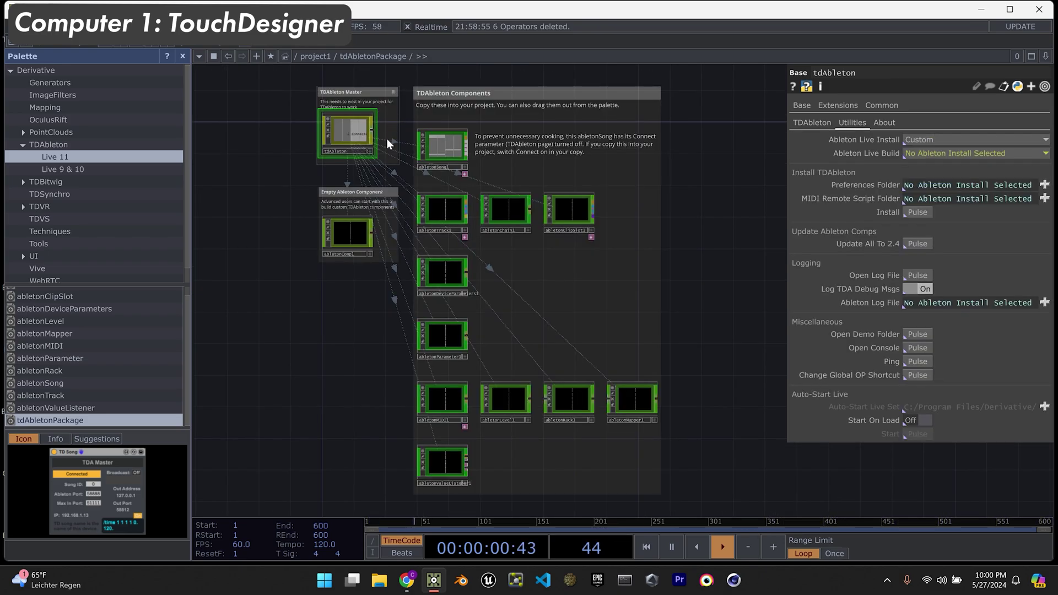
pyautogui.scroll(3, 449, 394)
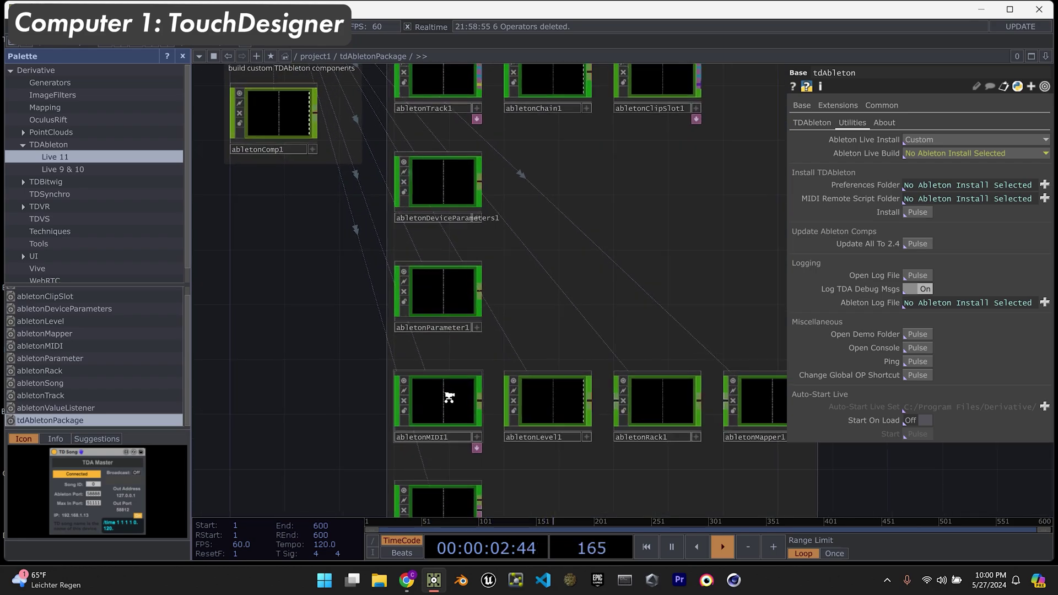
pyautogui.click(444, 407)
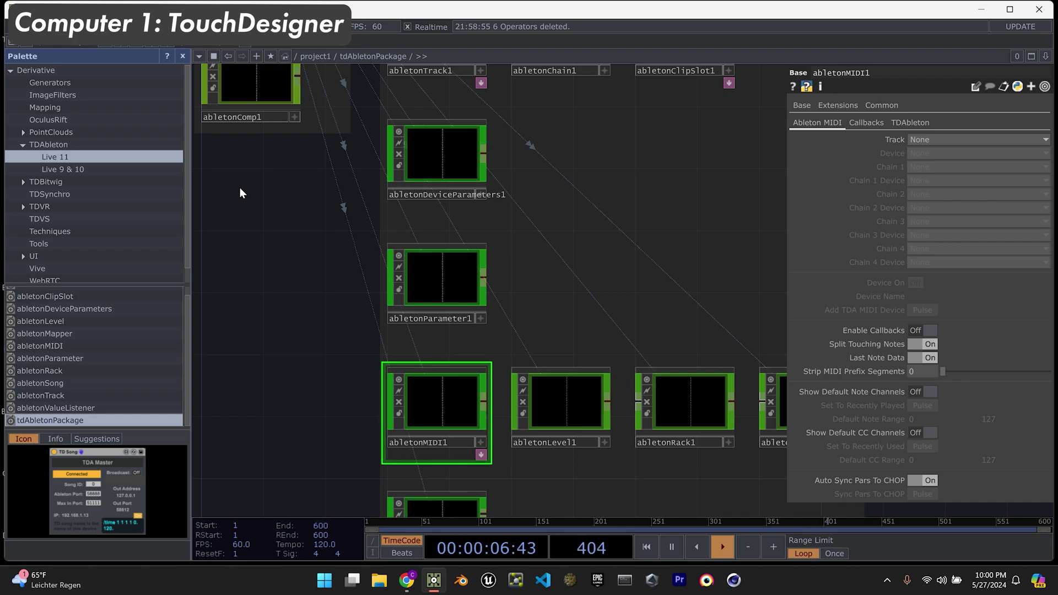
pyautogui.moveTo(269, 246); pyautogui.dragTo(453, 411)
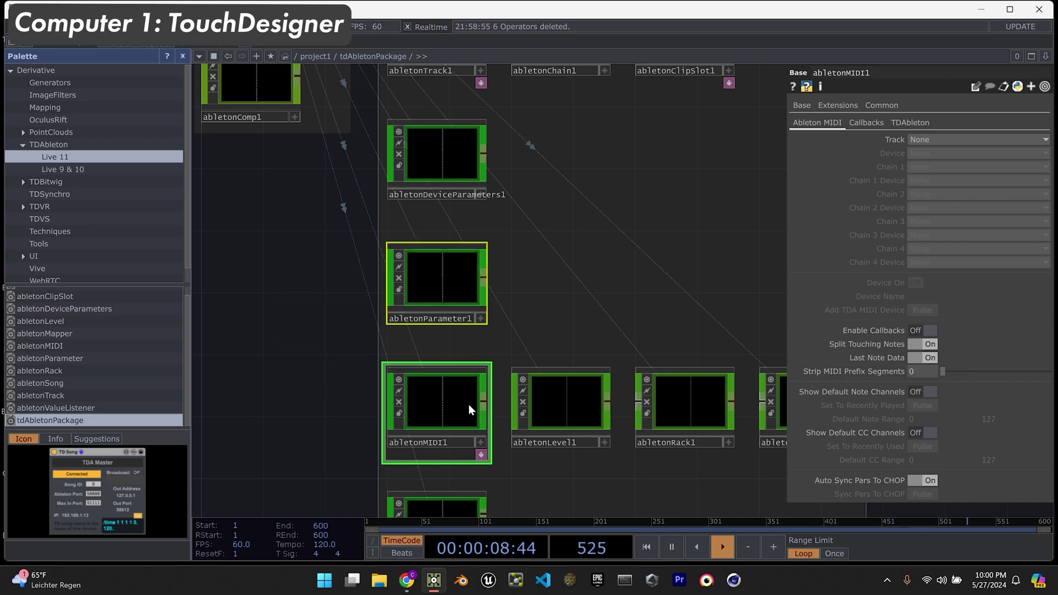
pyautogui.hotkey('ctrl', 'c')
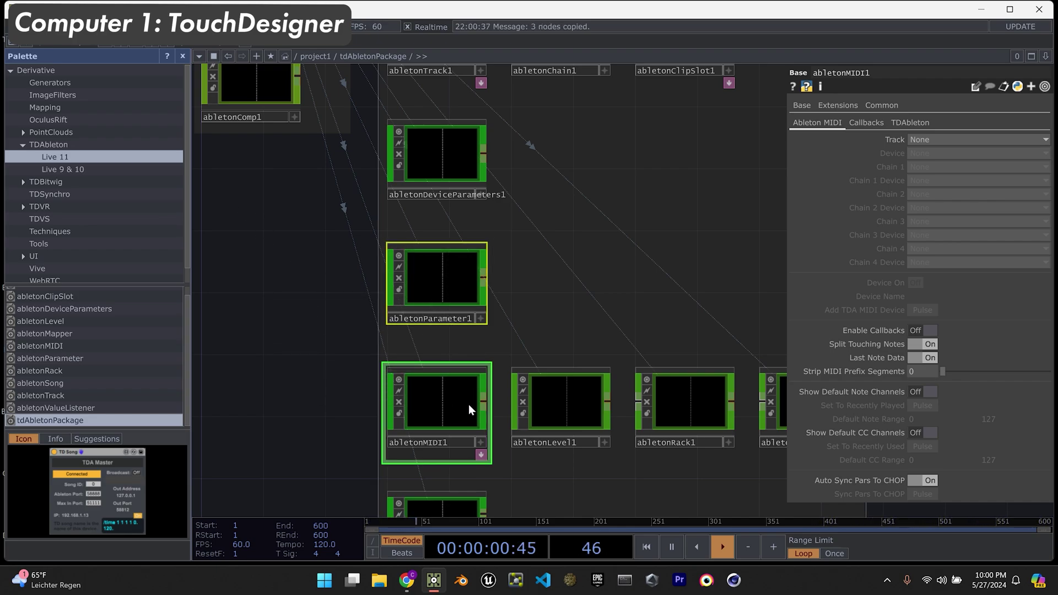
# Return to the project1 network and paste the copied Ableton parameter and MIDI components beside tdAbletonPackage.
pyautogui.press('u')
pyautogui.scroll(-6, 419, 362)
pyautogui.press('p')
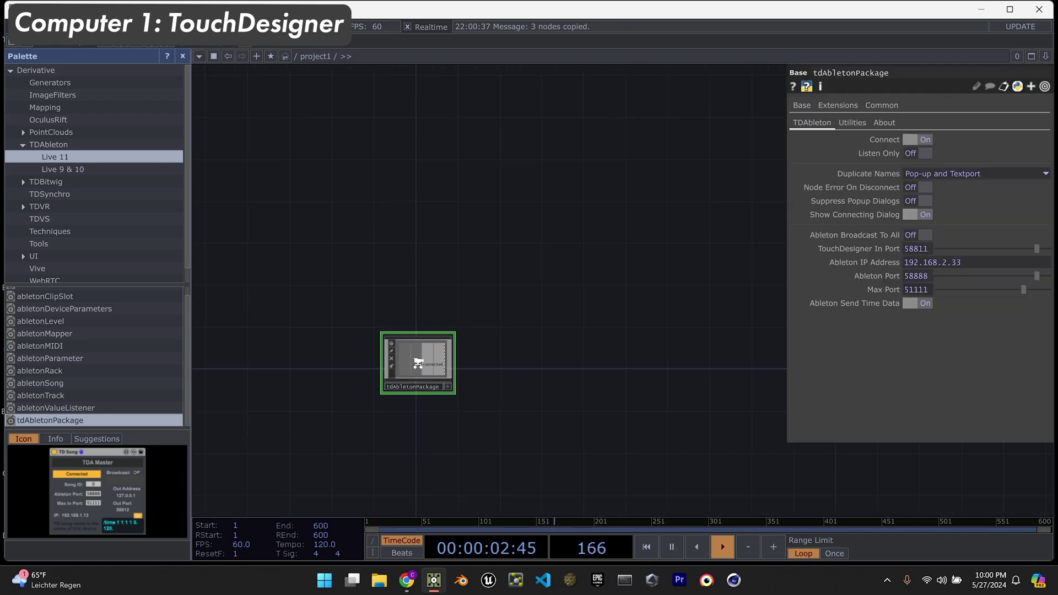
pyautogui.hotkey('ctrl', 'v')
pyautogui.click(418, 297)
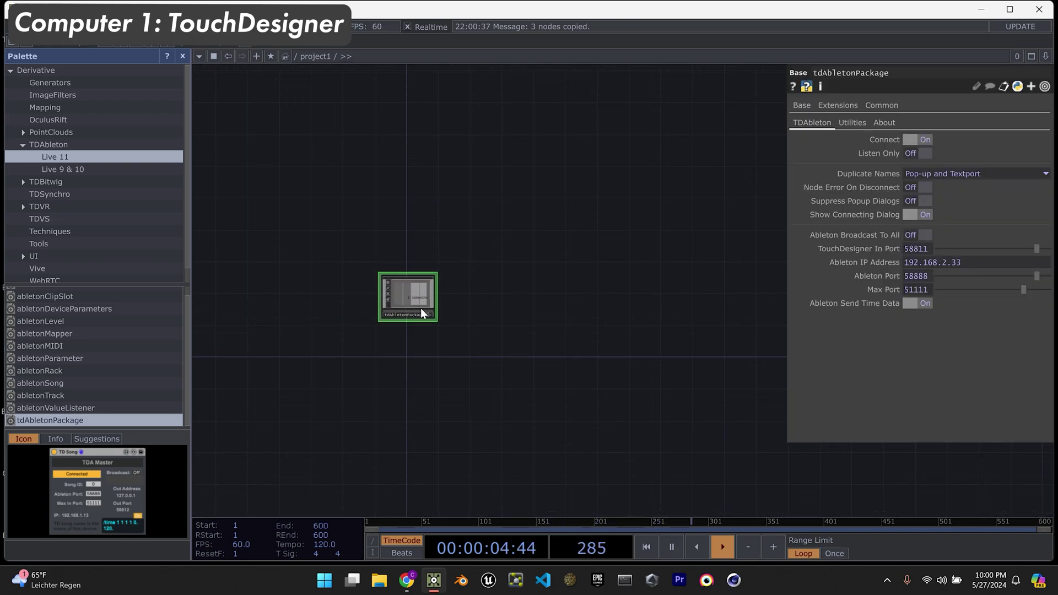
pyautogui.hotkey('ctrl', 'v')
pyautogui.click(546, 358)
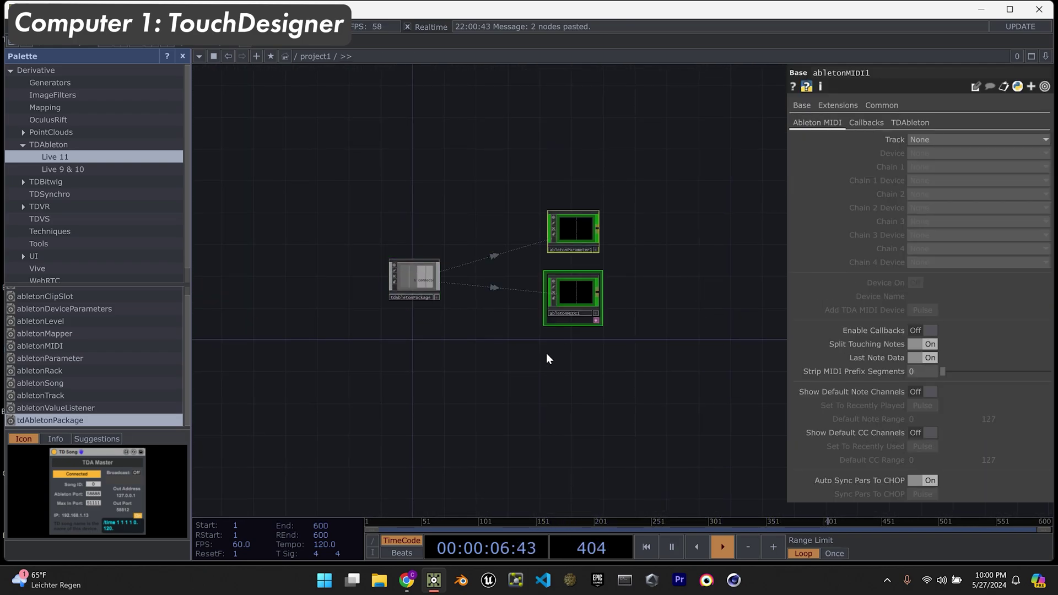
# Rearrange the pasted components below tdAbletonPackage, with abletonMIDI1 above abletonParameter1.
pyautogui.moveTo(639, 324); pyautogui.dragTo(564, 352)
pyautogui.moveTo(576, 403); pyautogui.dragTo(540, 447)
pyautogui.moveTo(479, 368); pyautogui.dragTo(544, 377)
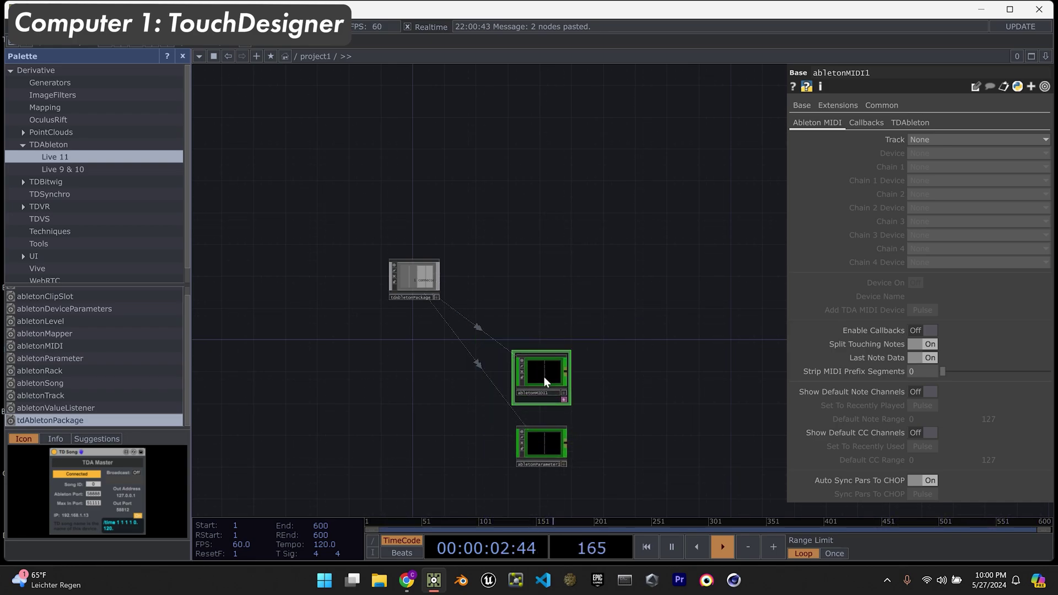
# Add a Noise CHOP to the network, in the open space beside tdAbletonPackage.
pyautogui.press('h')
pyautogui.press('Tab')
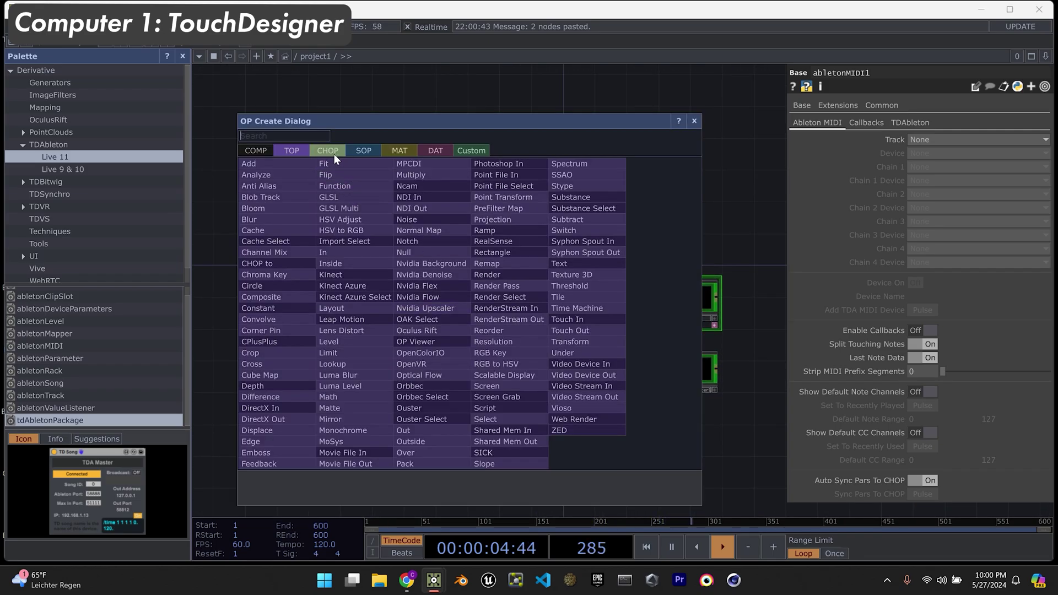
pyautogui.click(331, 151)
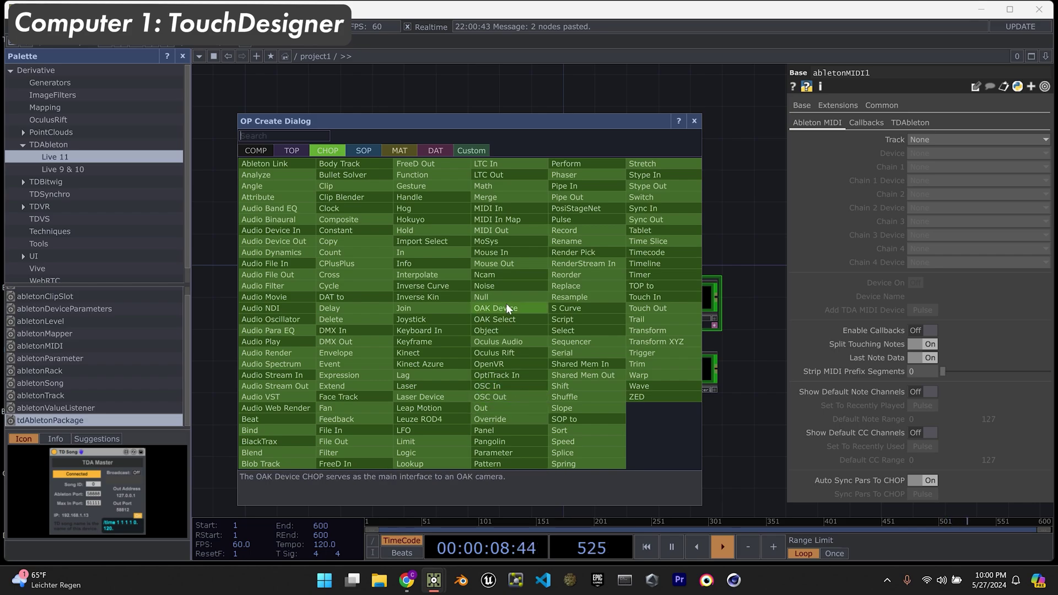
pyautogui.click(484, 286)
pyautogui.click(409, 297)
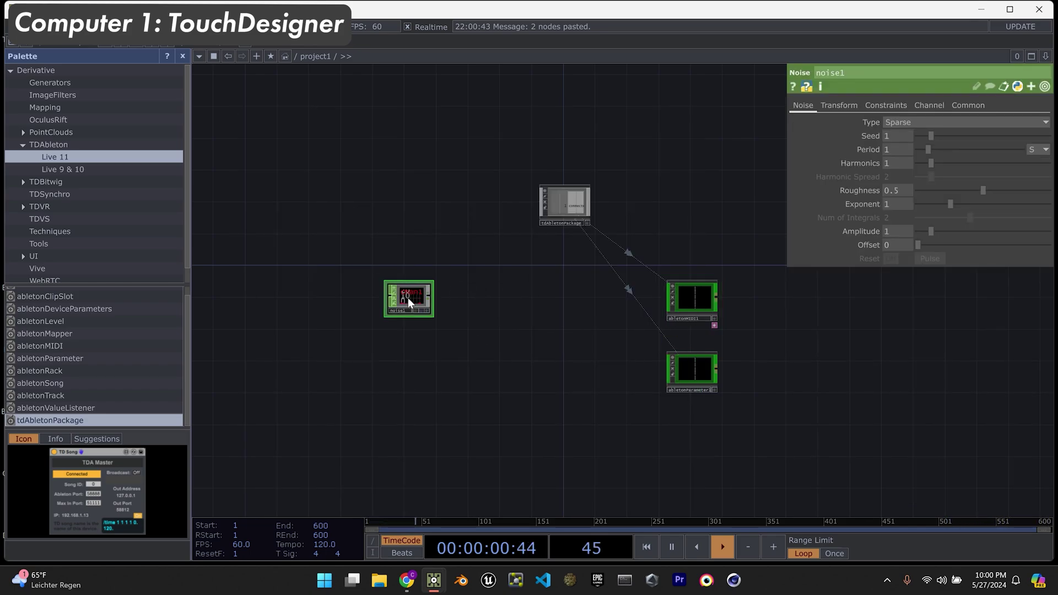
# Turn on Time Slice for the noise1 operator.
pyautogui.scroll(5, 411, 297)
pyautogui.click(968, 105)
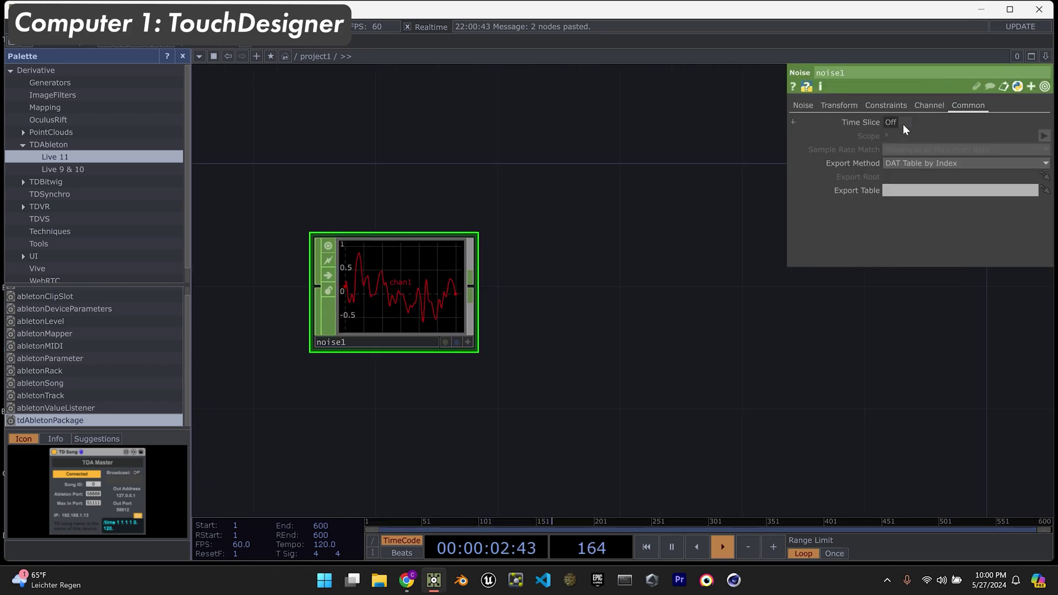
pyautogui.scroll(-1, 500, 301)
pyautogui.scroll(-4, 500, 301)
# Add a Logic CHOP beside noise1, wired to the noise output.
pyautogui.press('Tab')
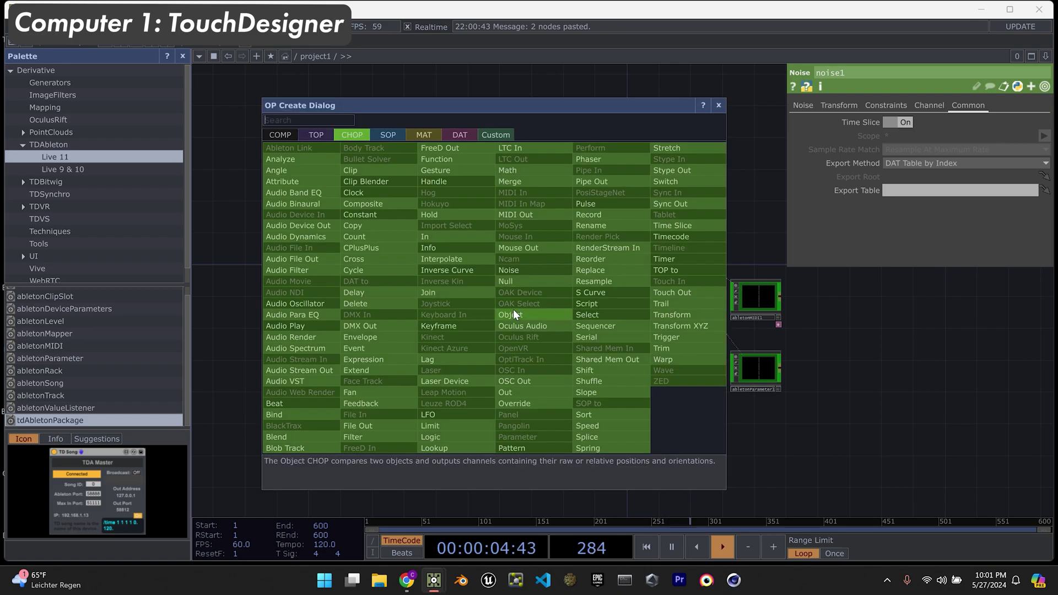
pyautogui.click(459, 435)
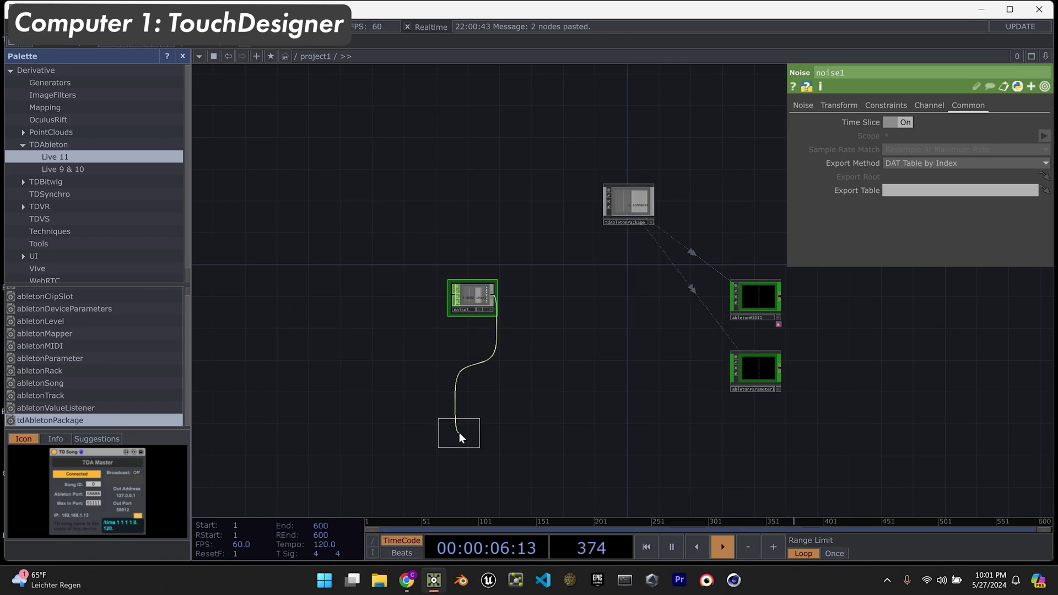
pyautogui.click(538, 296)
pyautogui.scroll(5, 537, 295)
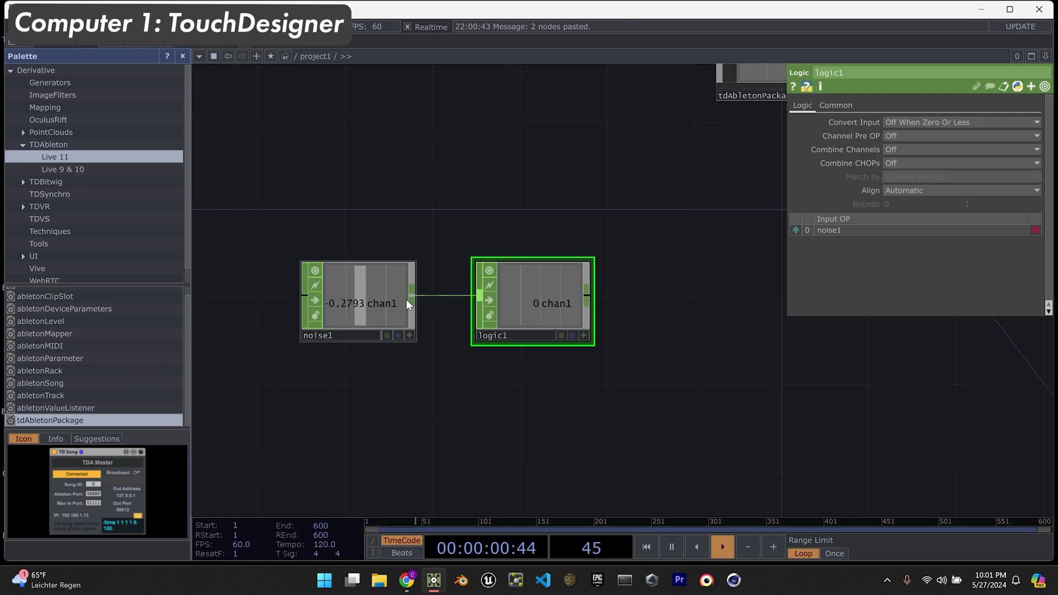
pyautogui.scroll(-3, 561, 316)
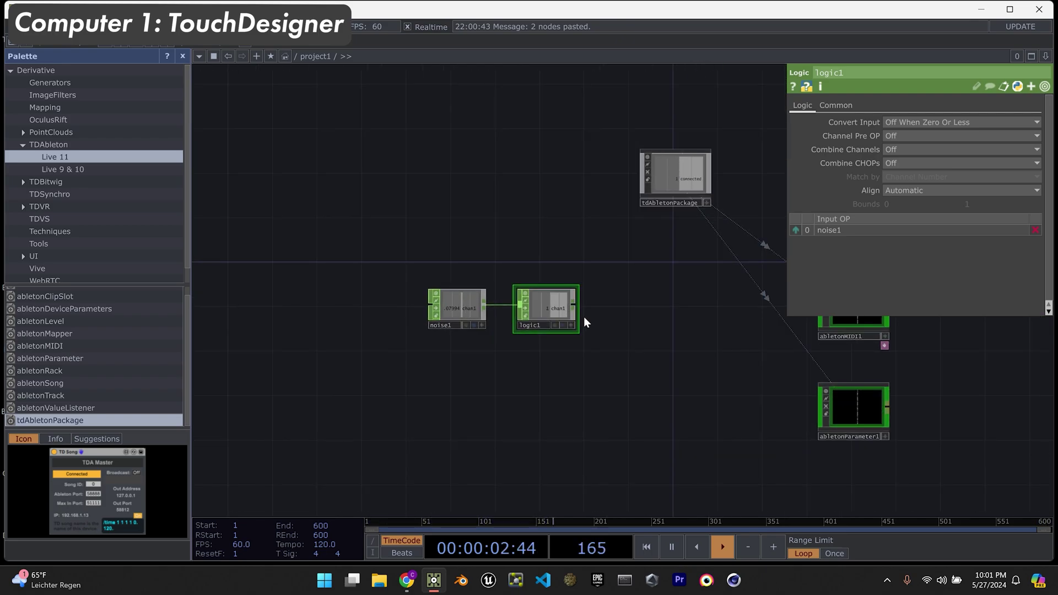
# Add a CHOP Execute DAT to the network, in the open space beside logic1.
pyautogui.moveTo(583, 316); pyautogui.dragTo(530, 332)
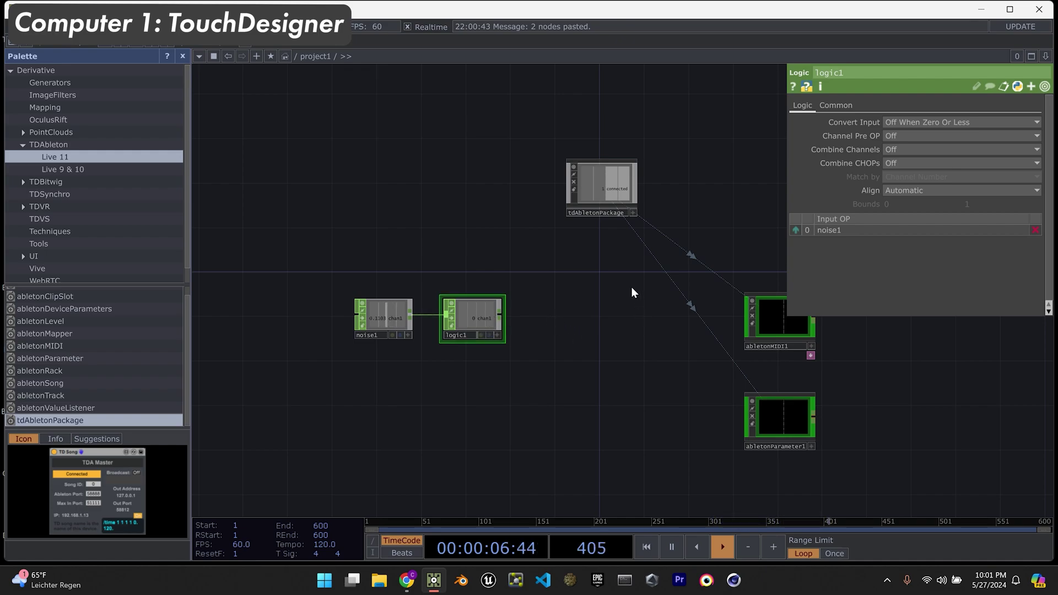
pyautogui.press('Tab')
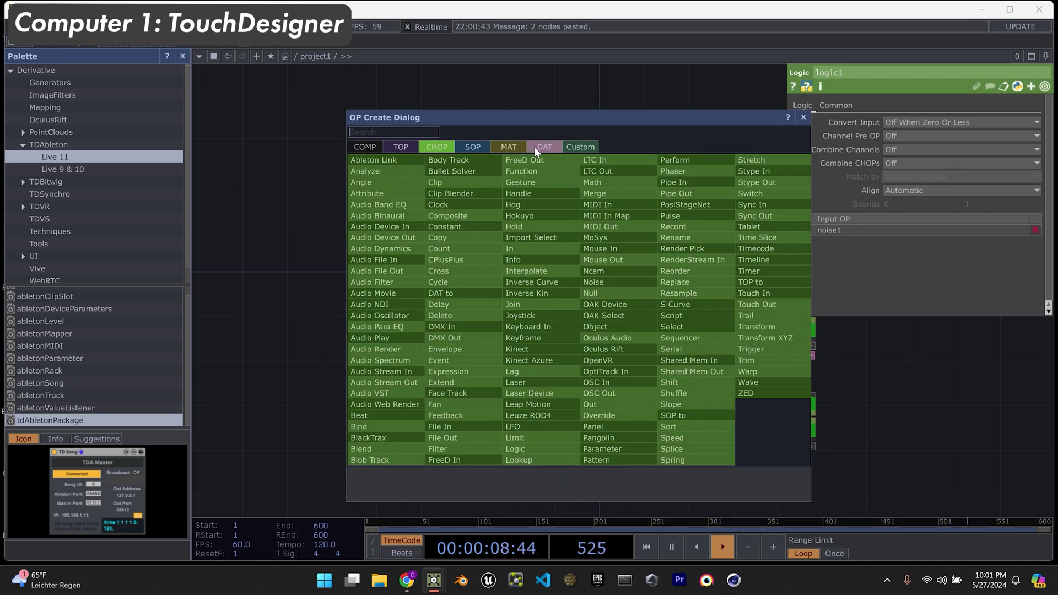
pyautogui.click(532, 147)
pyautogui.click(405, 188)
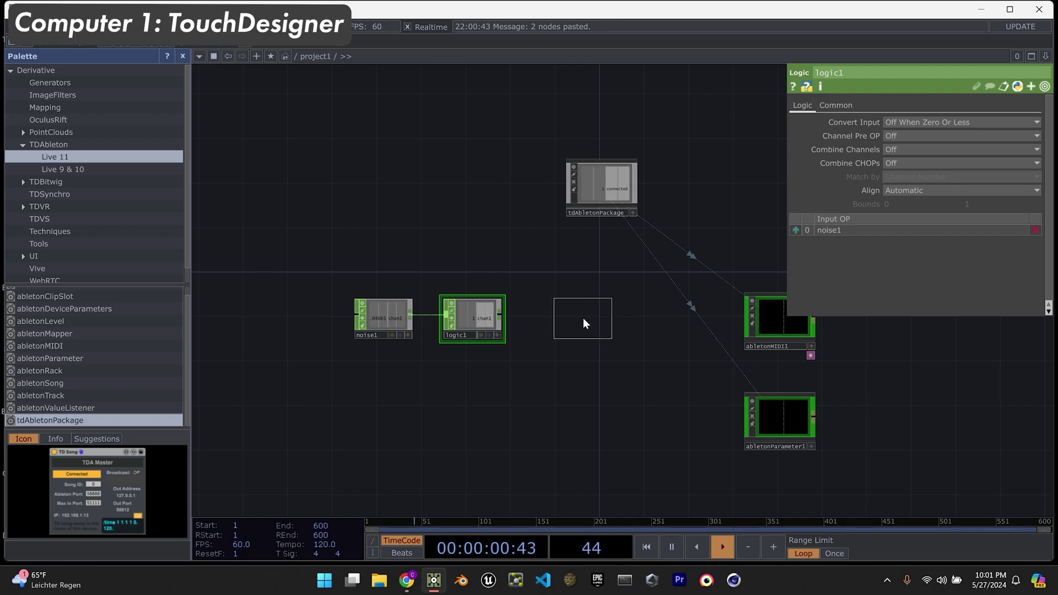
pyautogui.click(582, 319)
pyautogui.scroll(10, 585, 320)
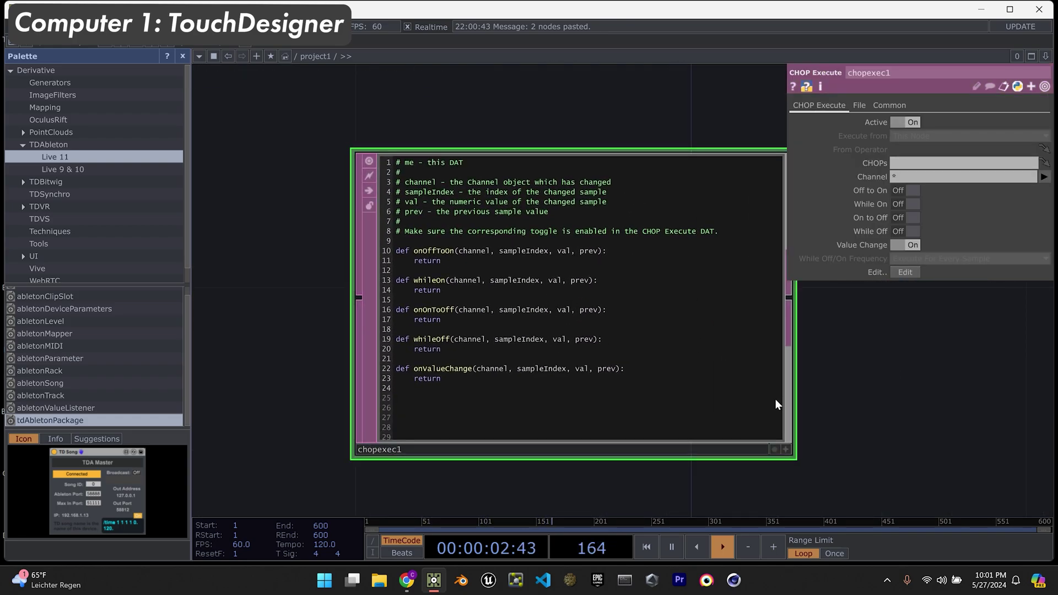
# Make the chopexec1 script editable and delete its whileOn, whileOff and onValueChange functions.
pyautogui.click(786, 448)
pyautogui.moveTo(466, 377); pyautogui.dragTo(365, 329)
pyautogui.press('BackSpace')
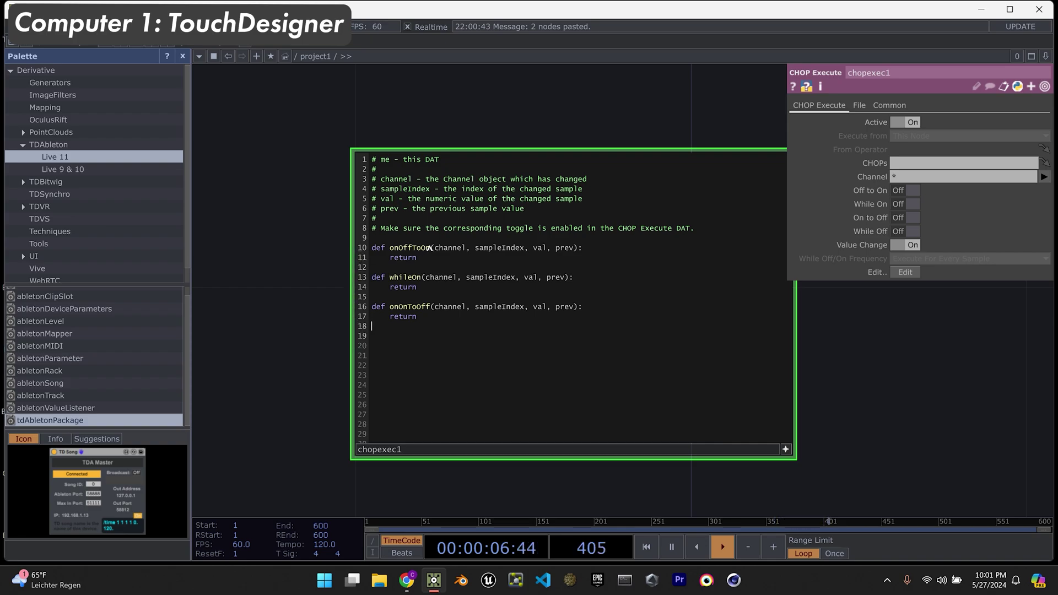
pyautogui.moveTo(419, 291); pyautogui.dragTo(378, 266)
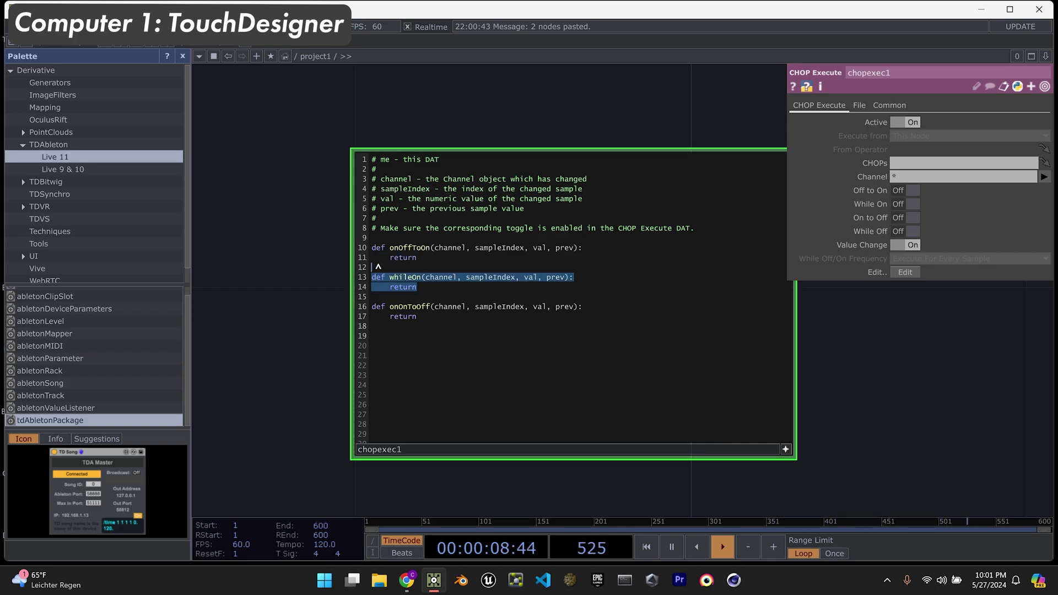
pyautogui.press('BackSpace')
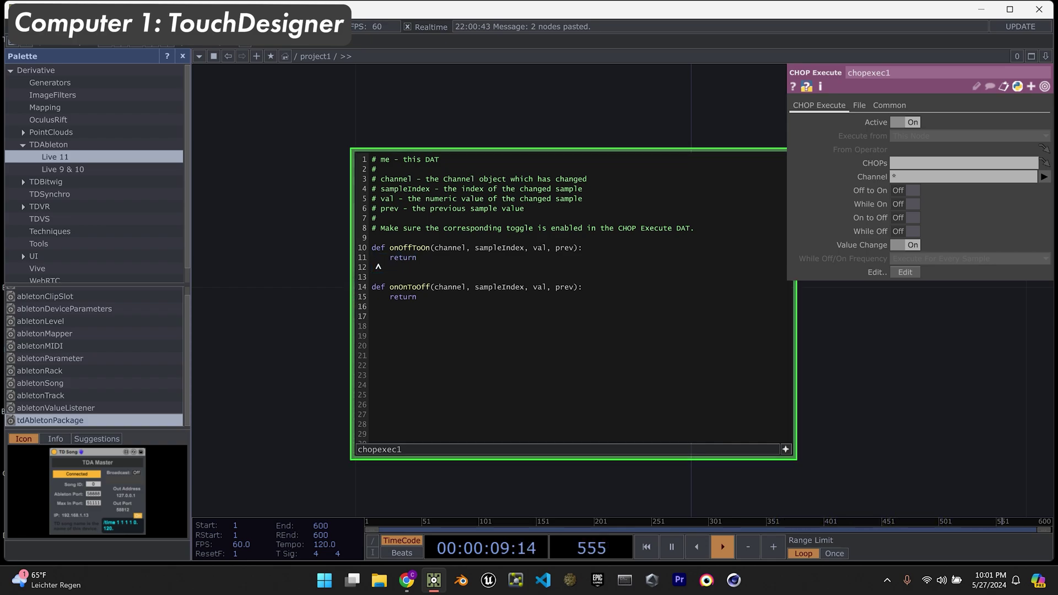
# Turn off Value Change and turn on Off to On and On to Off for chopexec1.
pyautogui.click(912, 245)
pyautogui.click(909, 190)
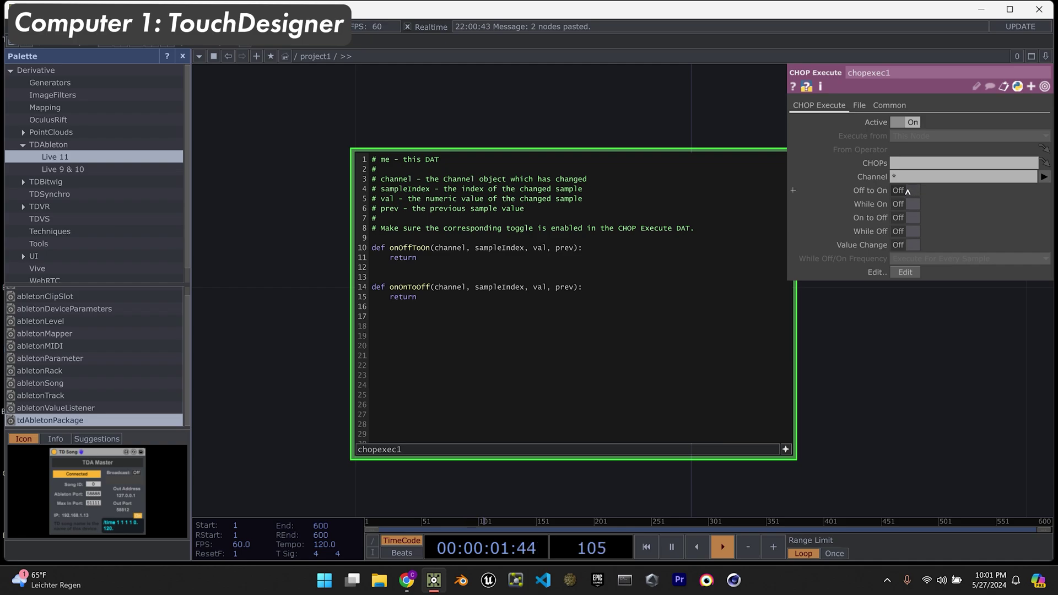
pyautogui.click(910, 217)
# Add the line op('abletonMIDI1').SendMIDI ('note', 60, 100) above the return in the onOffToOn function.
pyautogui.click(606, 251)
pyautogui.press('Return')
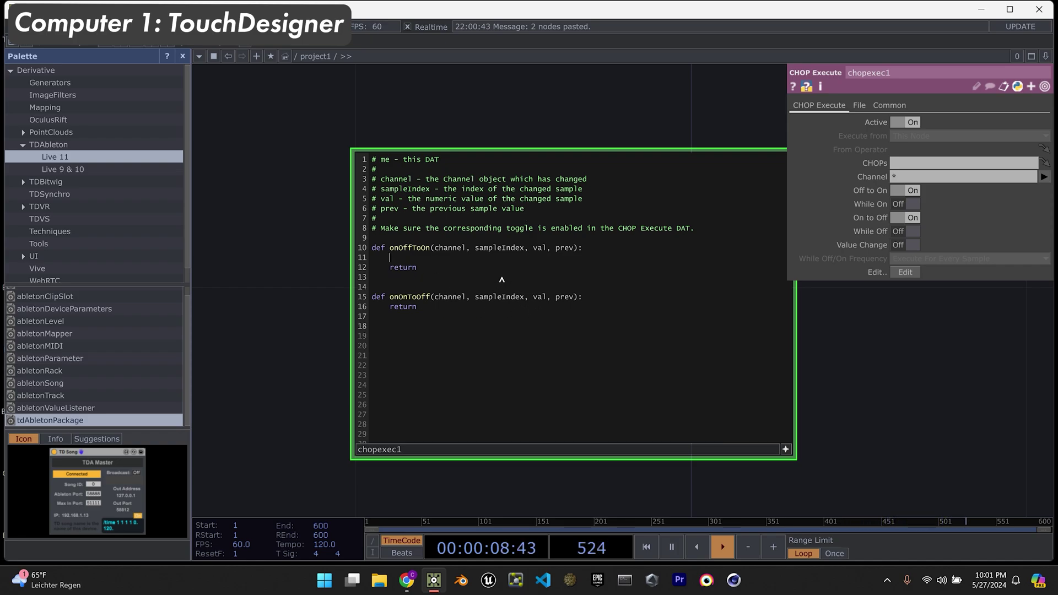
pyautogui.write("op('able")
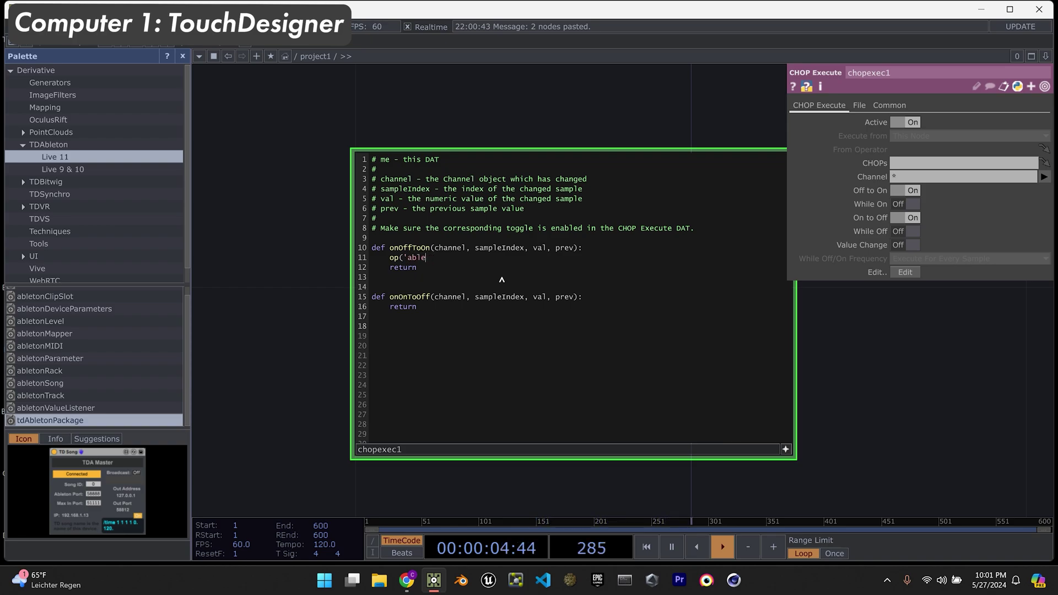
pyautogui.write('rttonM')
pyautogui.write("').Send")
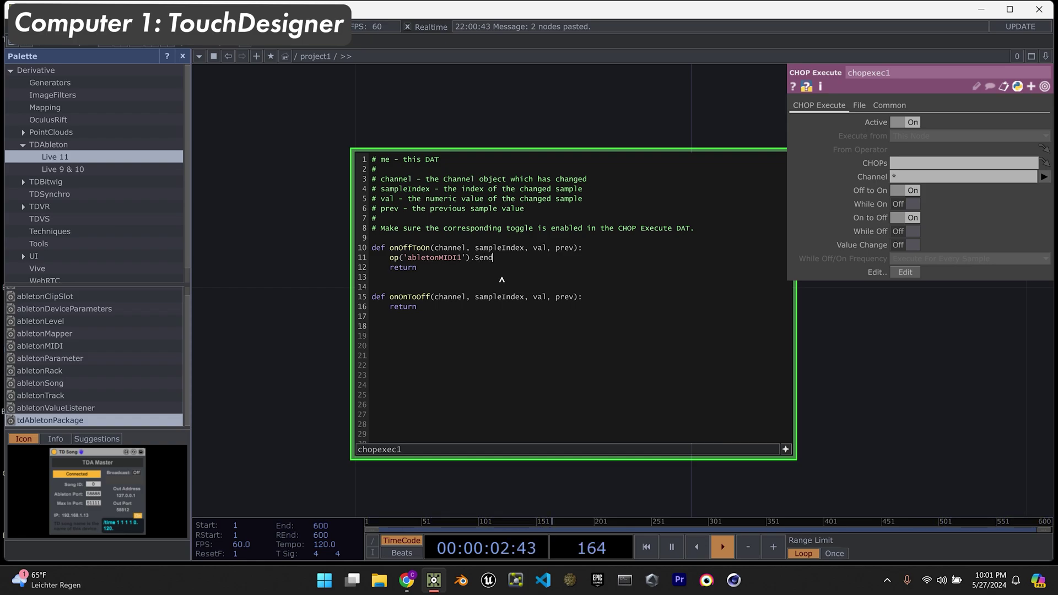
pyautogui.write('mid')
pyautogui.press('BackSpace')
pyautogui.press('BackSpace')
pyautogui.press('BackSpace')
pyautogui.press('BackSpace')
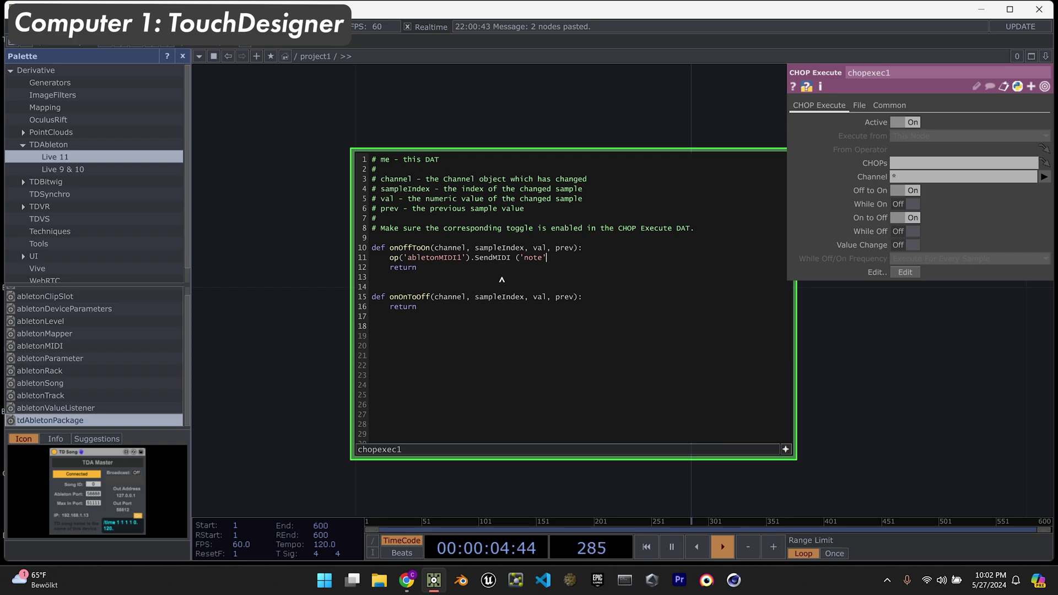
pyautogui.write('60, 100')
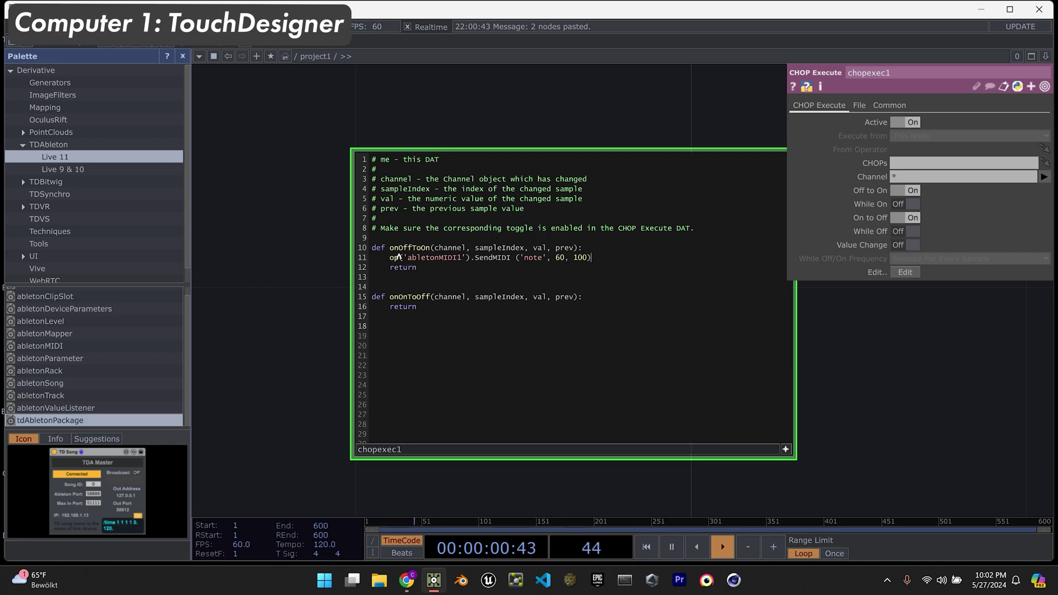
# Examine the SendMIDI call in chopexec1, including its target operator, message type, note number and velocity.
pyautogui.scroll(-3, 303, 307)
pyautogui.scroll(2, 354, 362)
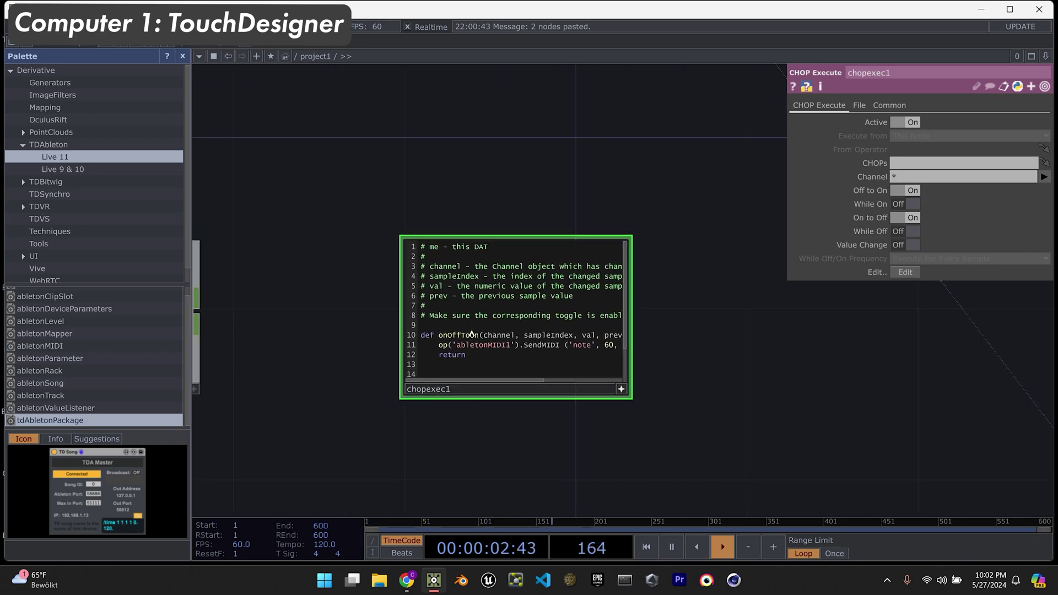
pyautogui.scroll(1, 354, 363)
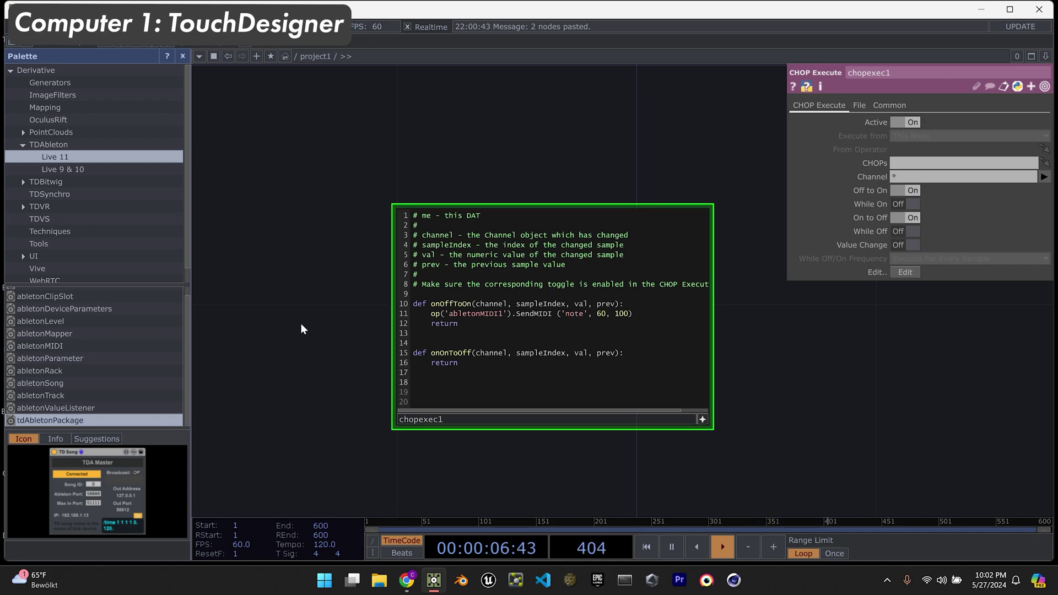
pyautogui.moveTo(303, 326)
pyautogui.mouseDown()
pyautogui.moveTo(451, 308)
pyautogui.moveTo(330, 366)
pyautogui.moveTo(313, 342)
pyautogui.mouseUp()
pyautogui.scroll(2, 352, 309)
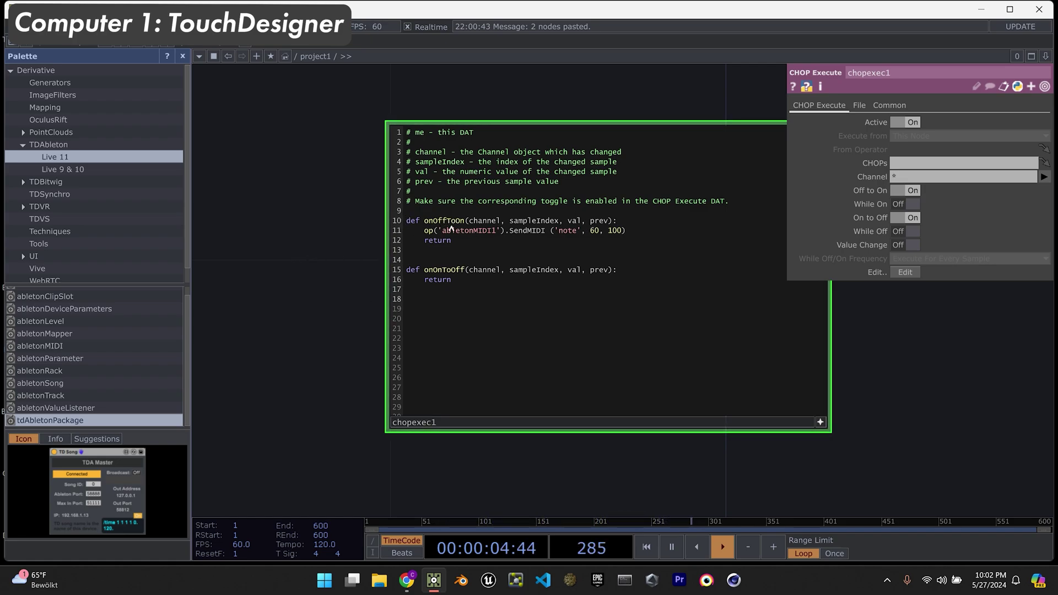
pyautogui.scroll(-2, 550, 240)
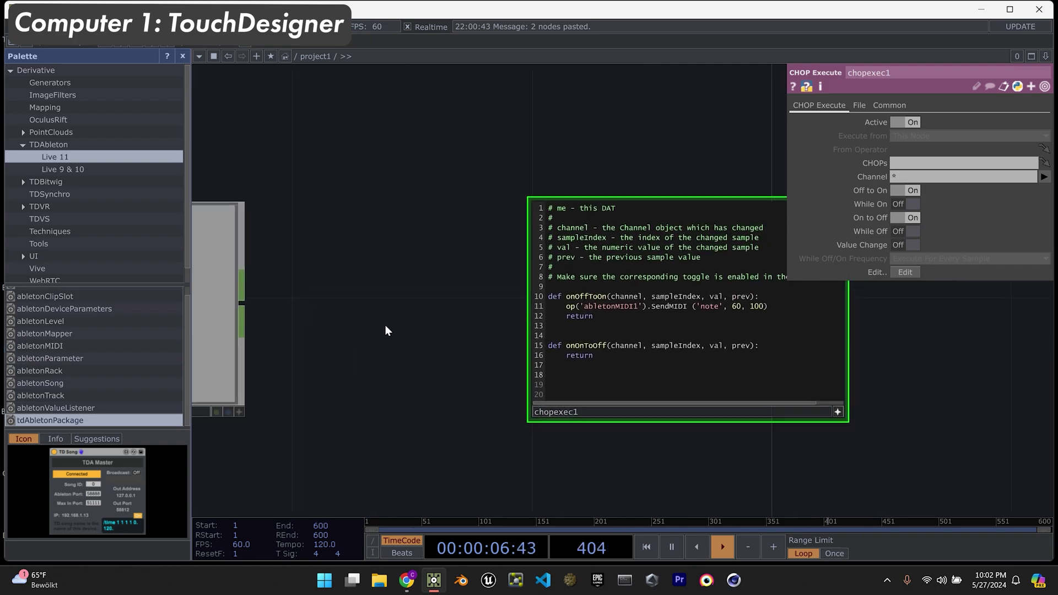
pyautogui.scroll(-2, 385, 325)
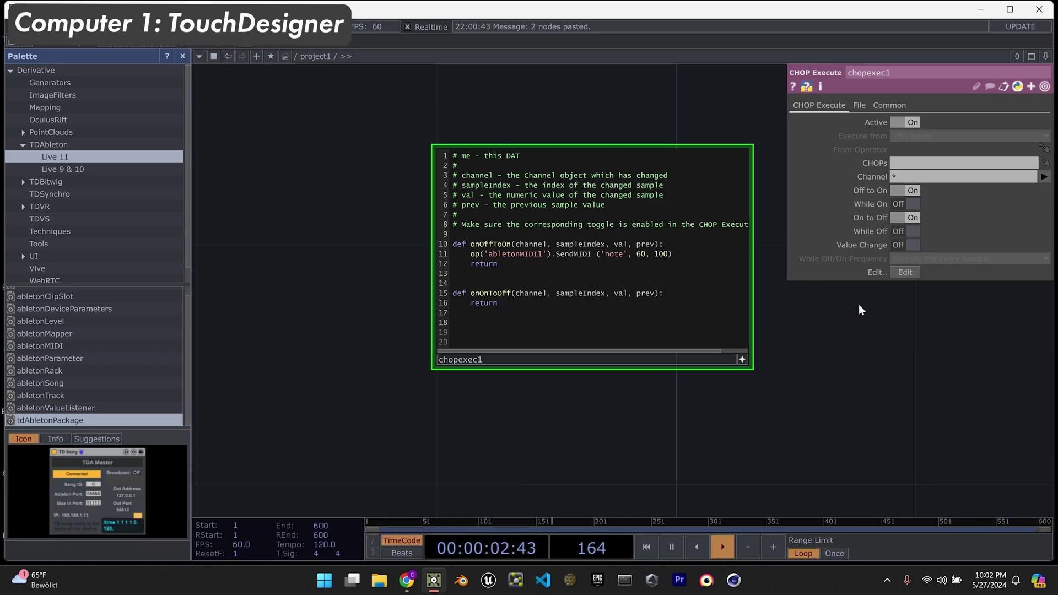
pyautogui.moveTo(901, 351); pyautogui.dragTo(879, 373)
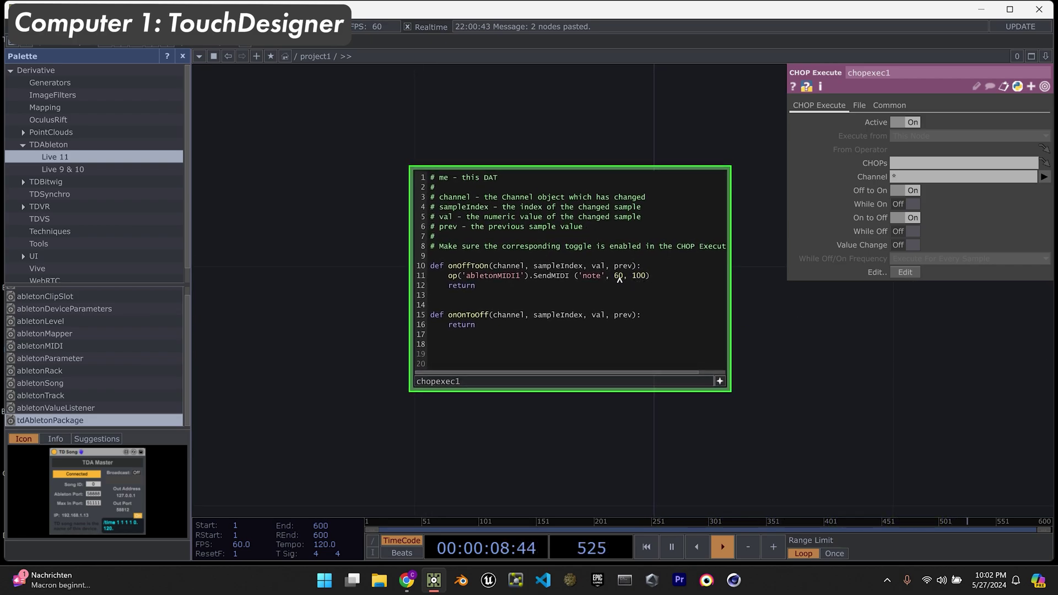
# Copy the SendMIDI line into the onOnToOff function above its return and set the copy's velocity to 0.
pyautogui.moveTo(652, 277); pyautogui.dragTo(450, 277)
pyautogui.hotkey('ctrl', 'c')
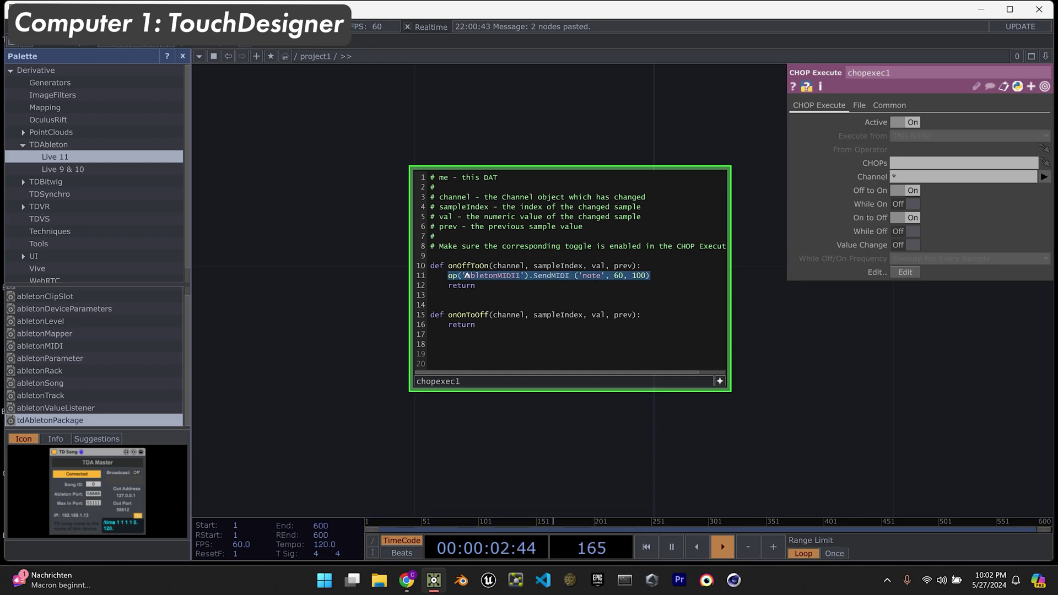
pyautogui.click(653, 318)
pyautogui.press('Return')
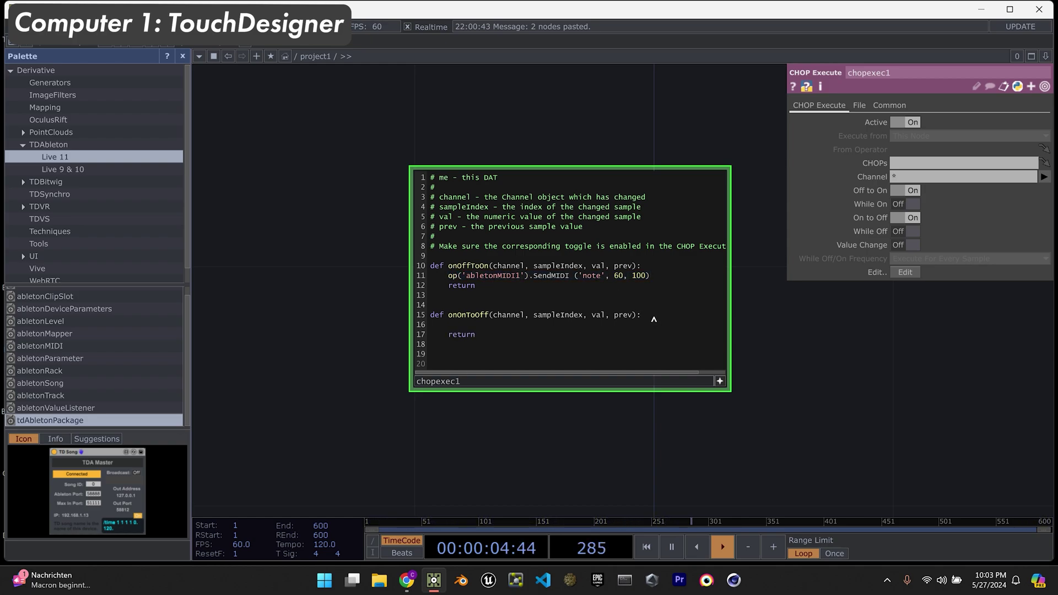
pyautogui.hotkey('ctrl', 'v')
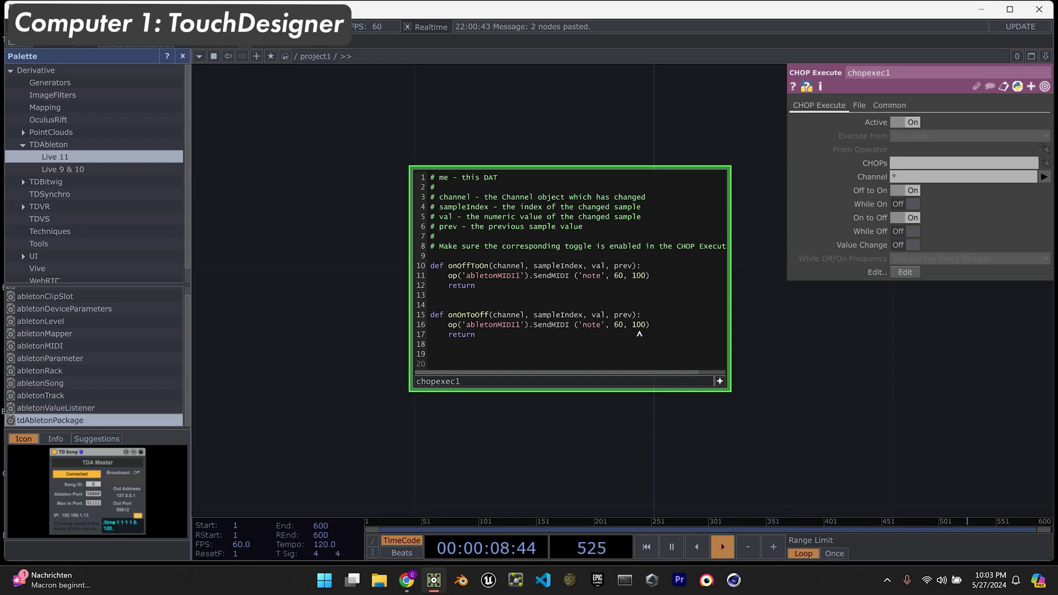
pyautogui.moveTo(646, 326); pyautogui.dragTo(633, 326)
pyautogui.write('0')
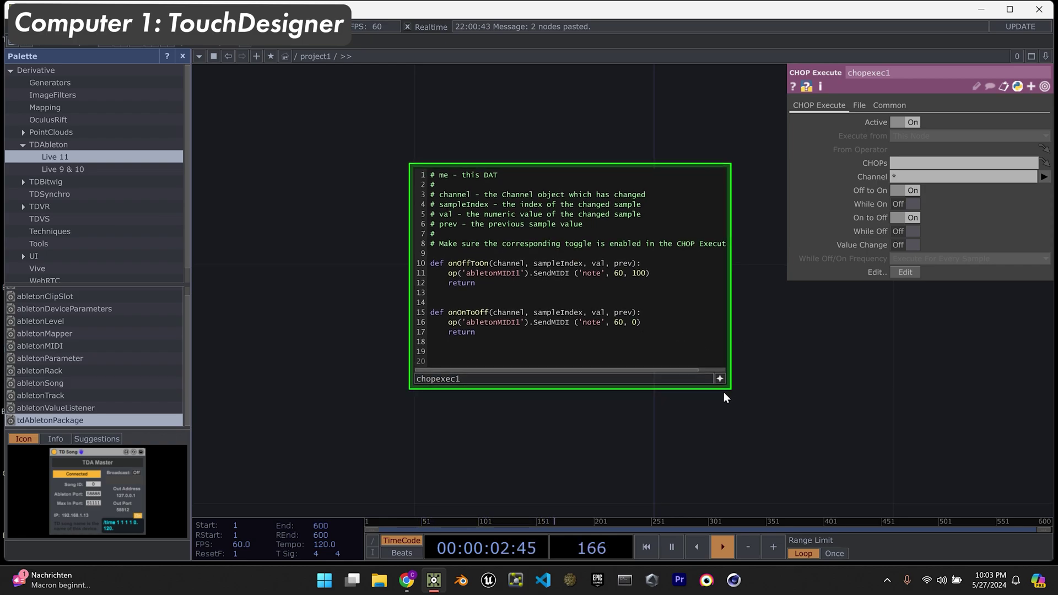
# Assign logic1 as the CHOP that chopexec1 monitors.
pyautogui.scroll(-3, 722, 382)
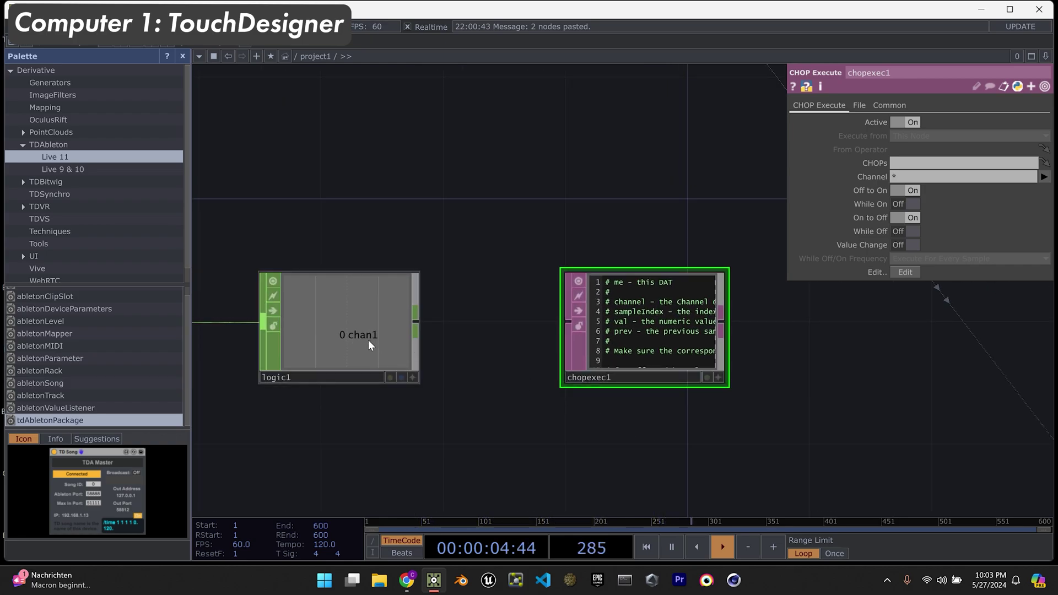
pyautogui.scroll(3, 512, 365)
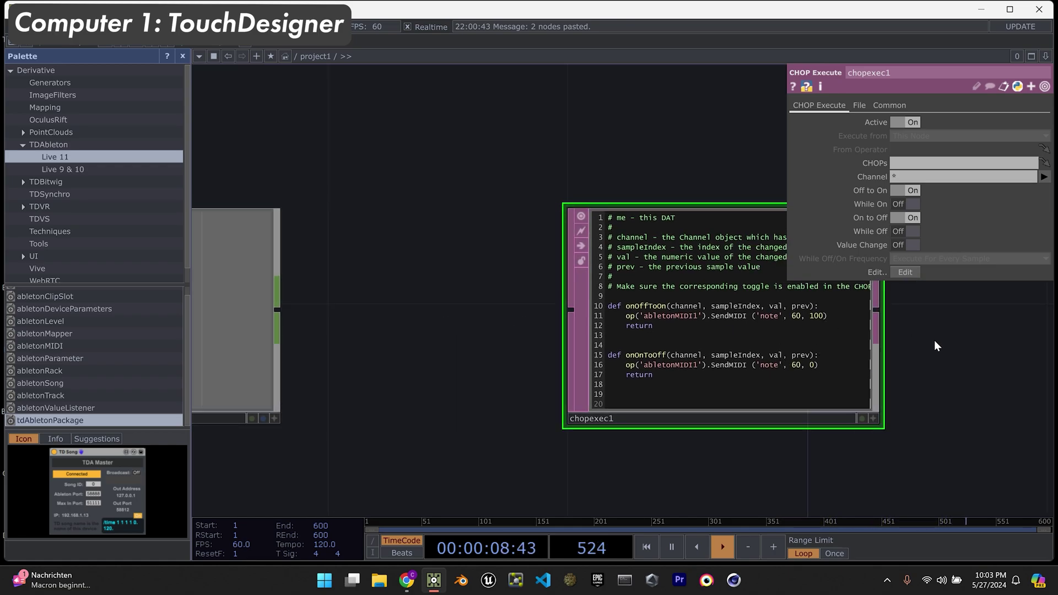
pyautogui.moveTo(935, 344); pyautogui.dragTo(814, 373)
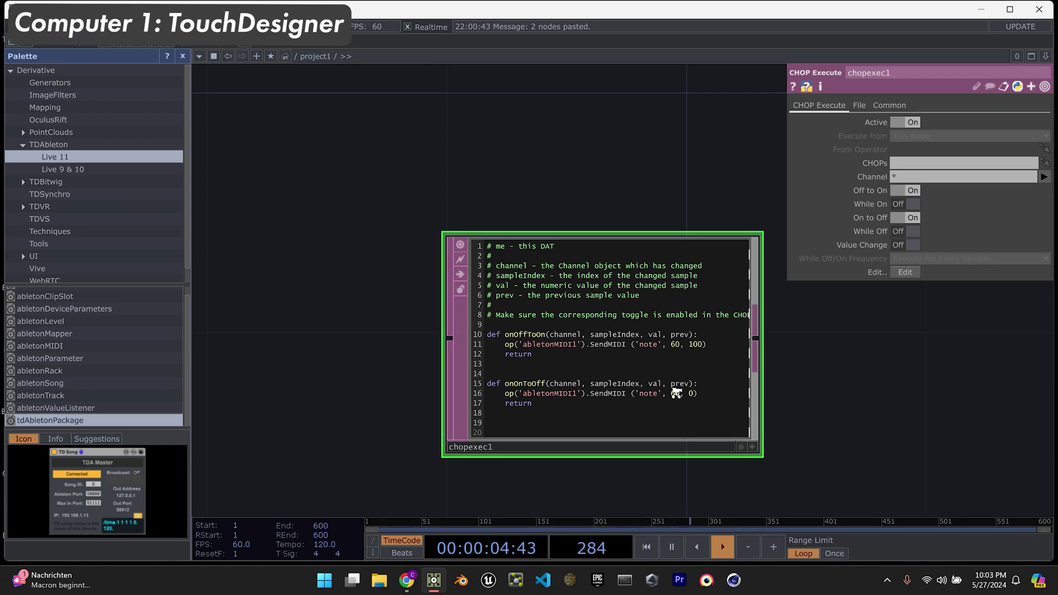
pyautogui.scroll(-5, 633, 380)
pyautogui.scroll(2, 699, 397)
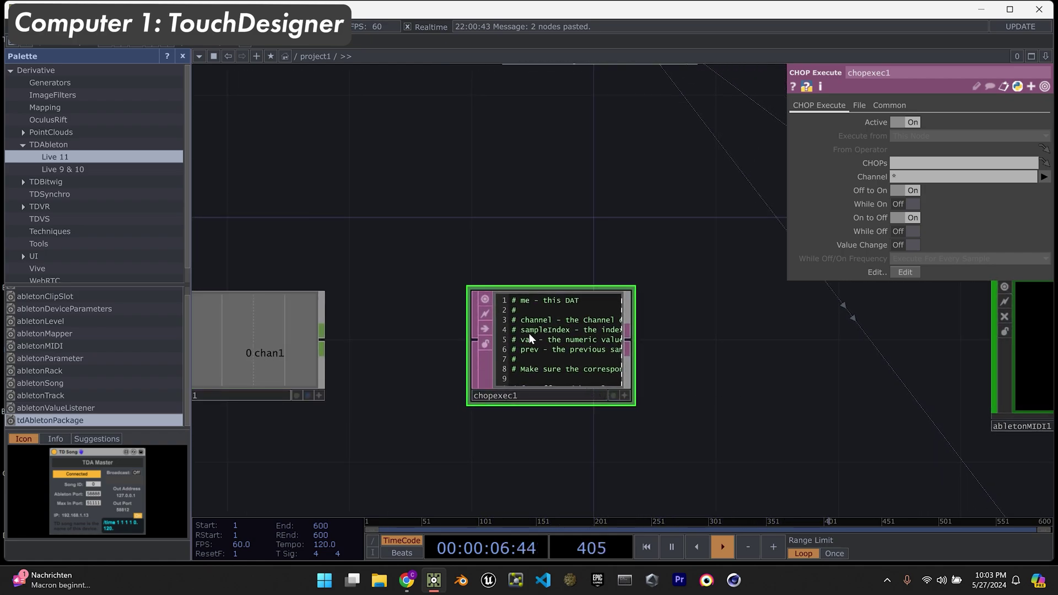
pyautogui.moveTo(270, 314)
pyautogui.mouseDown()
pyautogui.moveTo(573, 175)
pyautogui.moveTo(923, 163)
pyautogui.mouseUp()
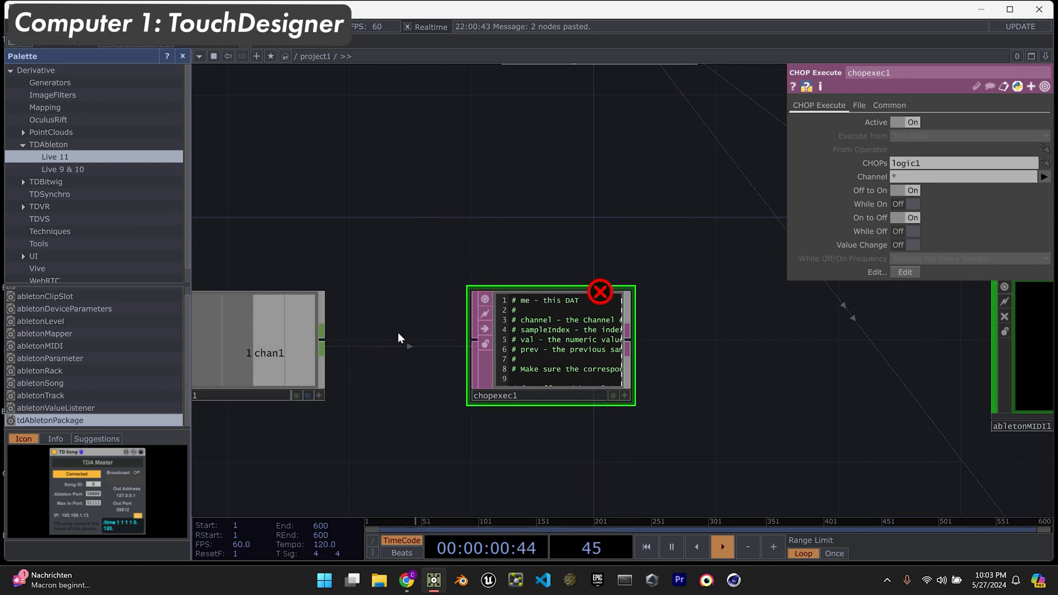
# Move abletonMIDI1 closer to chopexec1 and align abletonParameter1 directly below it.
pyautogui.moveTo(425, 273); pyautogui.dragTo(492, 270)
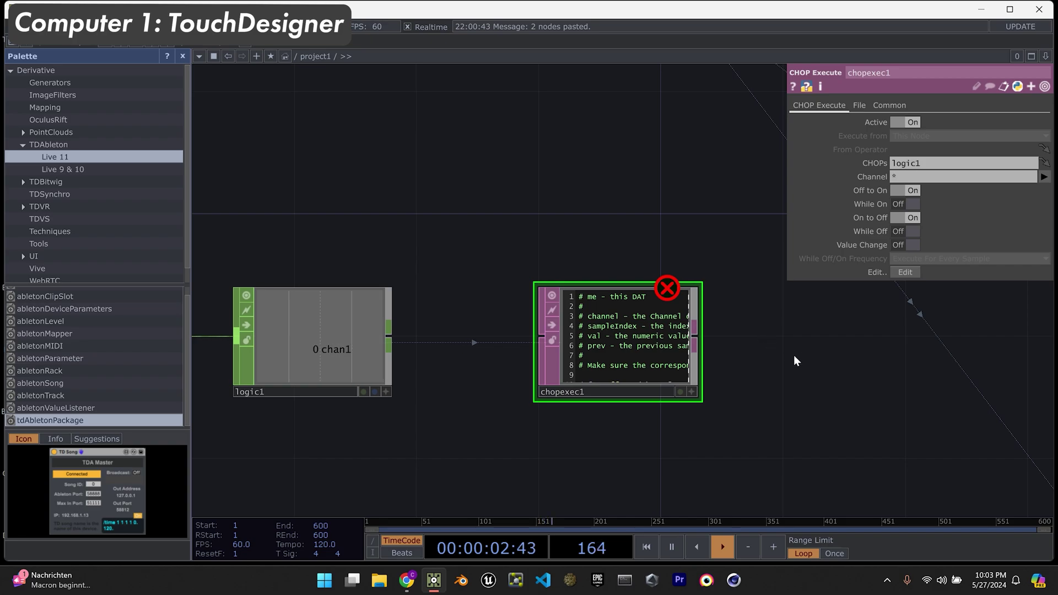
pyautogui.moveTo(793, 362); pyautogui.dragTo(691, 366)
pyautogui.scroll(-3, 691, 366)
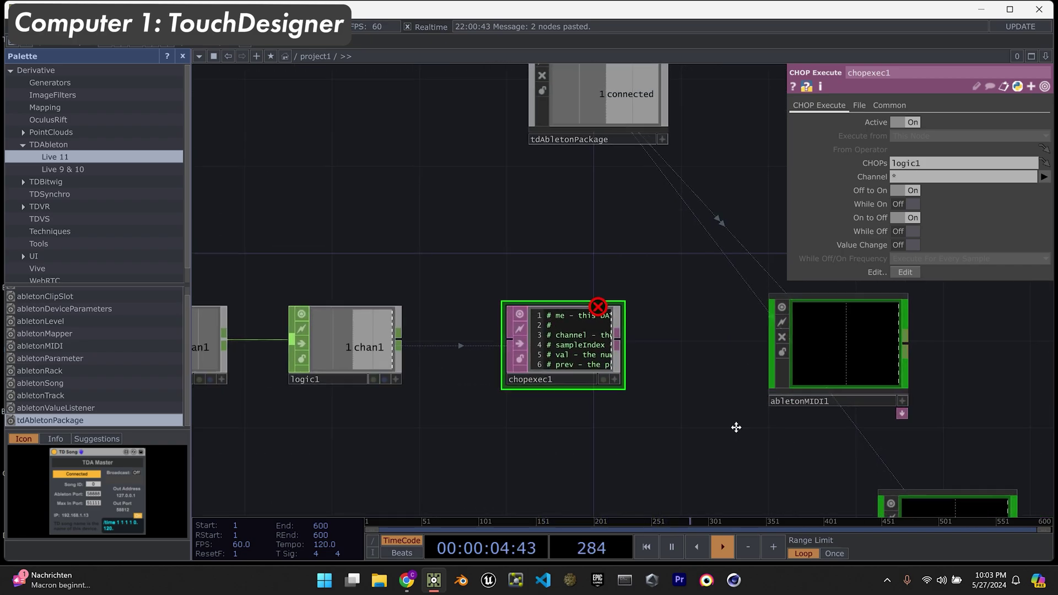
pyautogui.moveTo(773, 408); pyautogui.dragTo(615, 292)
pyautogui.moveTo(720, 488); pyautogui.dragTo(615, 488)
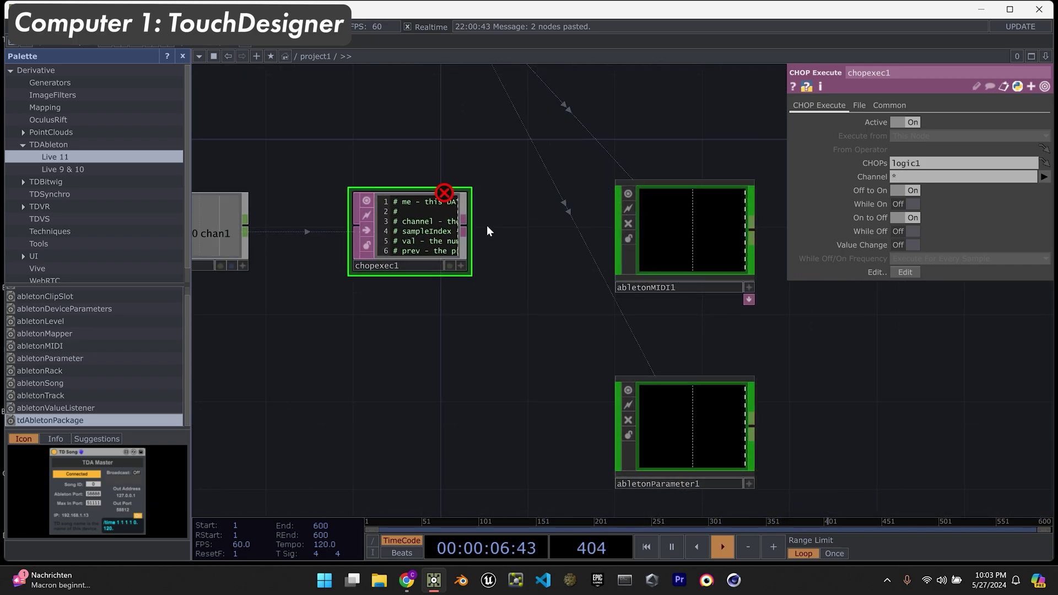
# Set abletonMIDI1's track to 1-MIDI and add a TDA MIDI device to that track.
pyautogui.scroll(2, 488, 227)
pyautogui.click(735, 225)
pyautogui.moveTo(557, 259); pyautogui.dragTo(493, 357)
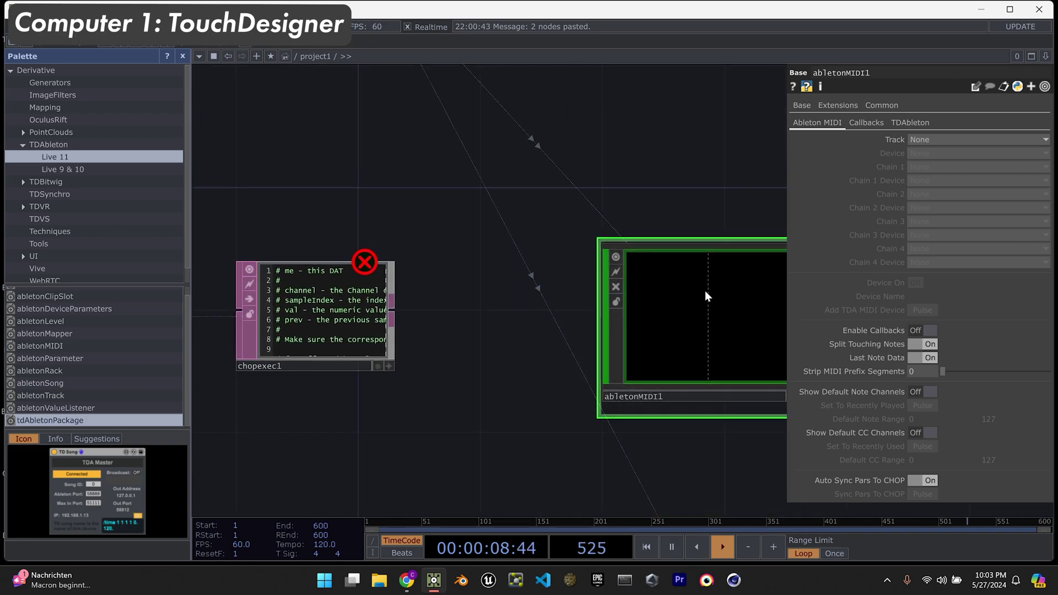
pyautogui.moveTo(739, 193); pyautogui.dragTo(625, 195)
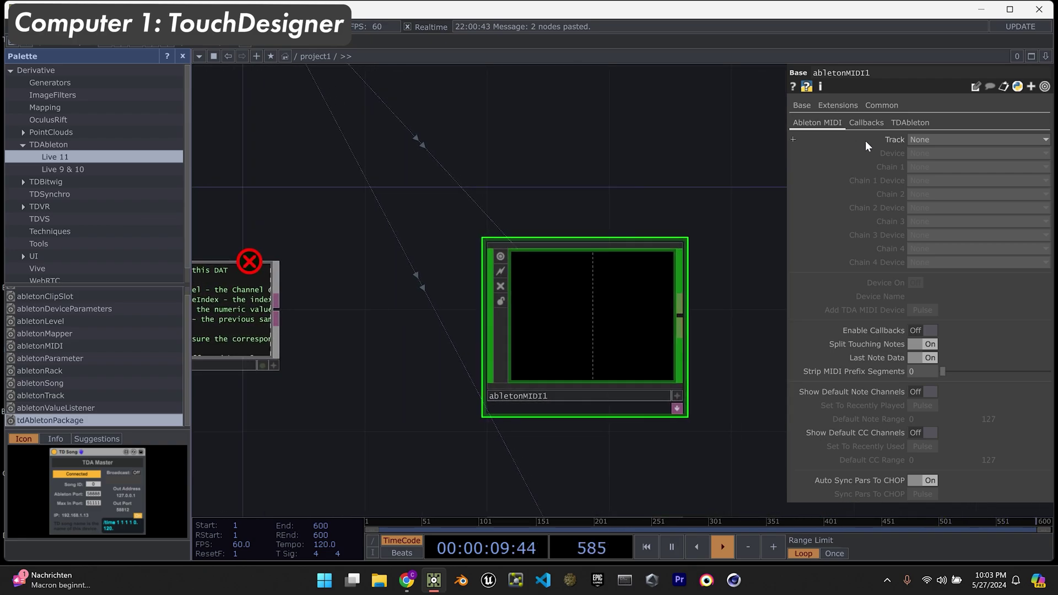
pyautogui.click(932, 137)
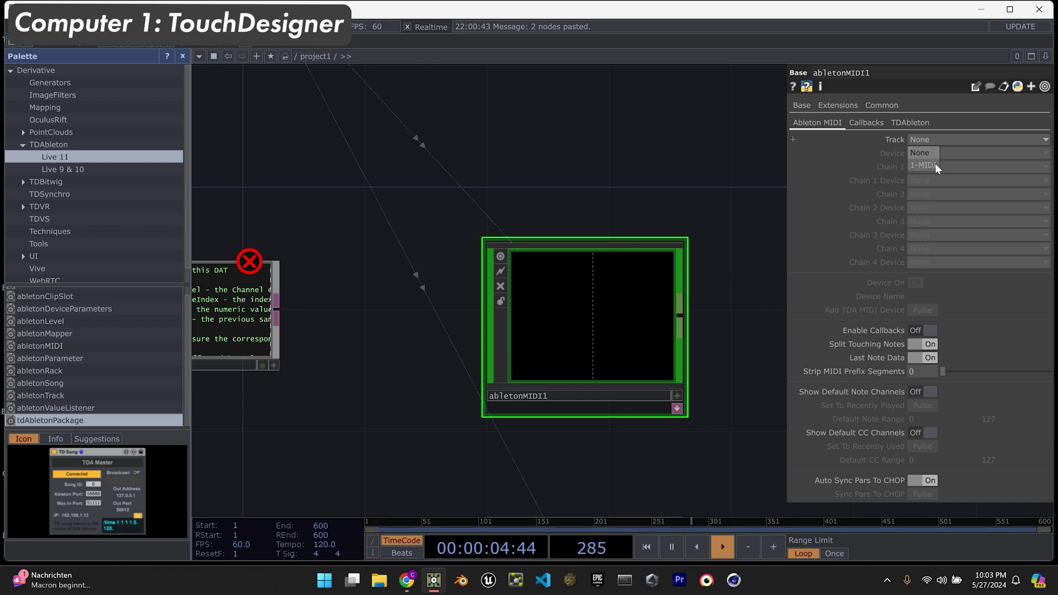
pyautogui.click(933, 164)
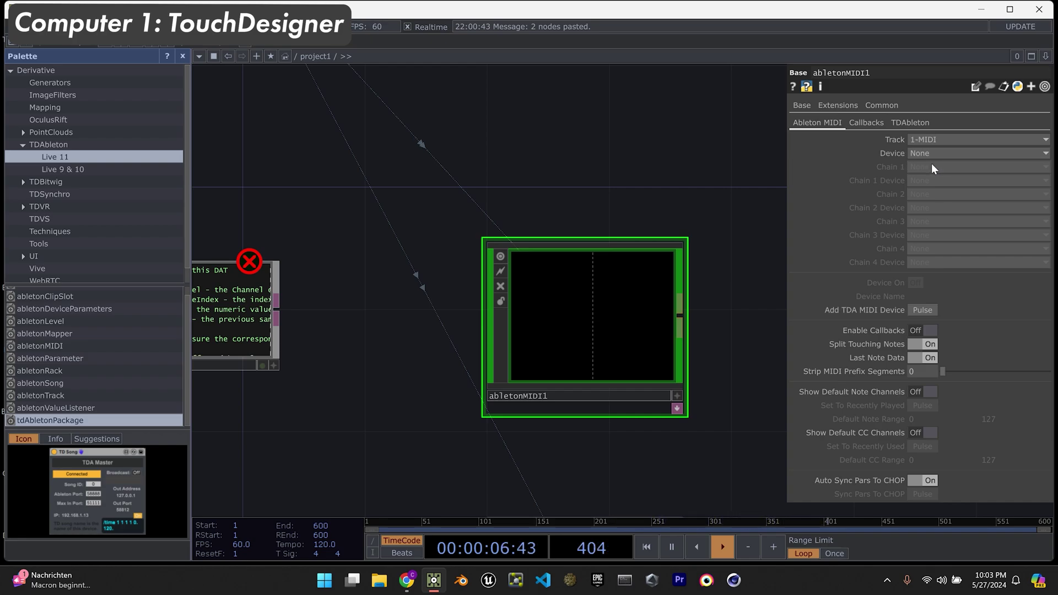
pyautogui.click(923, 308)
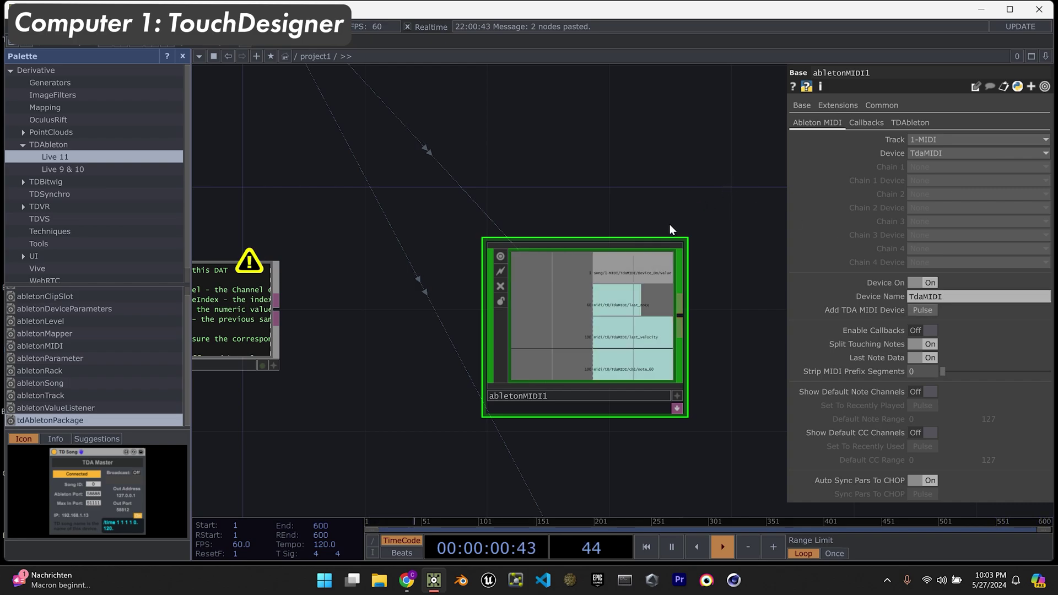
# Branch a Math CHOP off noise1's output and place it below logic1.
pyautogui.press('h')
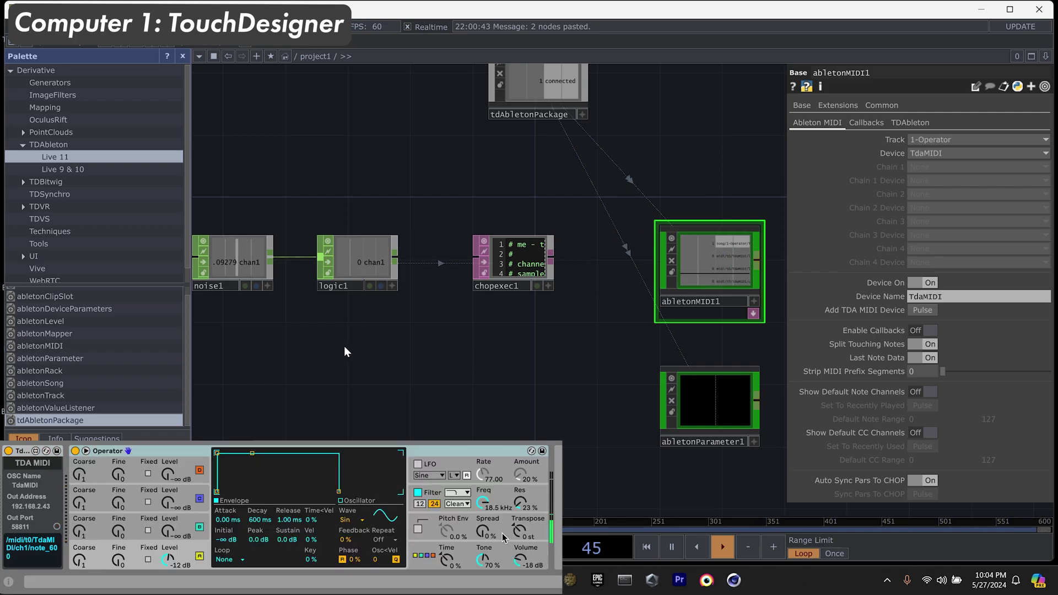
pyautogui.moveTo(347, 352); pyautogui.dragTo(371, 359)
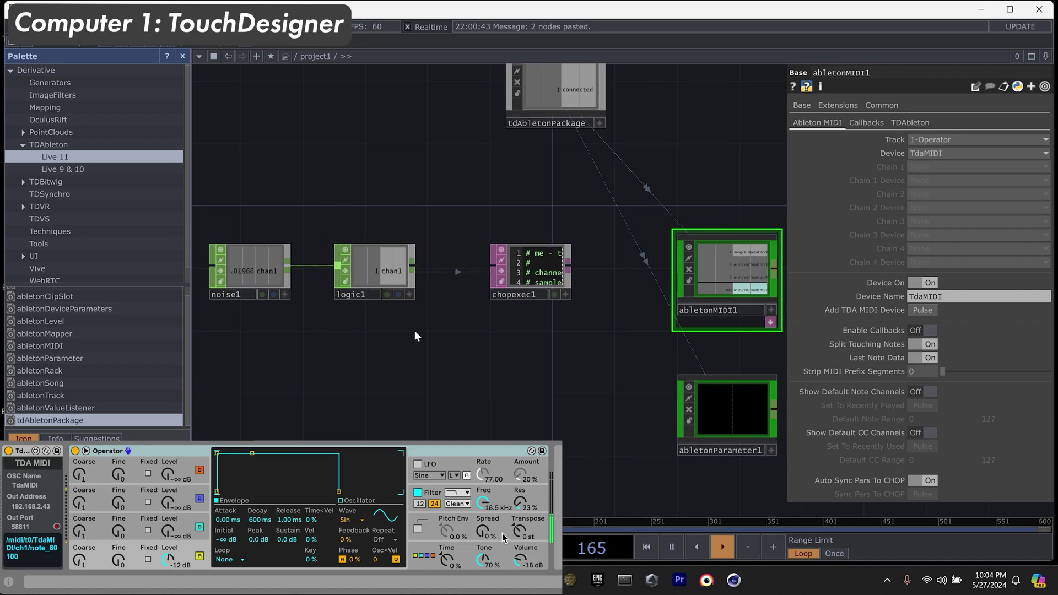
pyautogui.rightClick(290, 268)
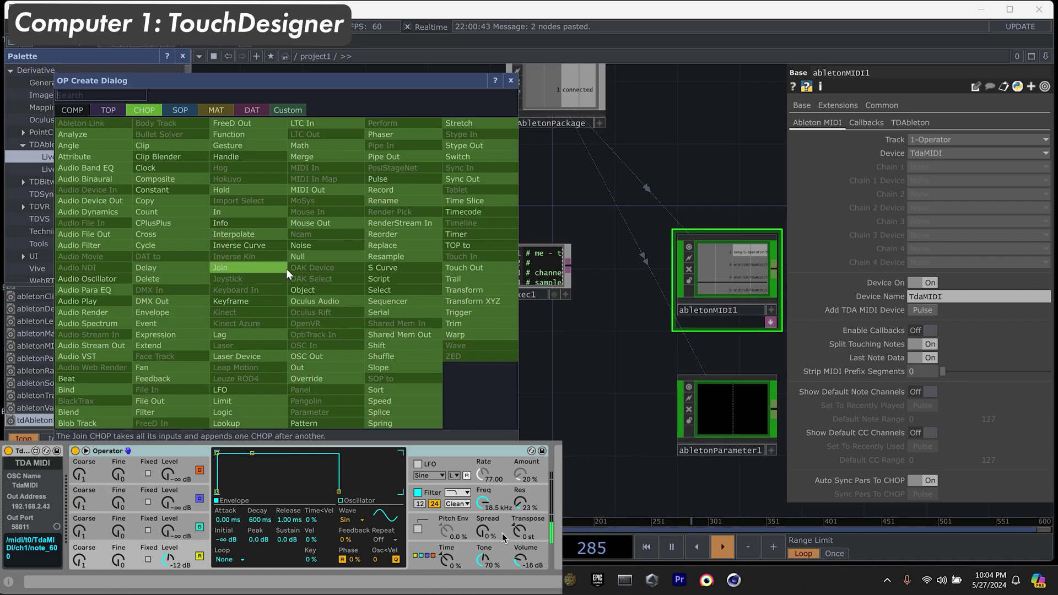
pyautogui.click(317, 148)
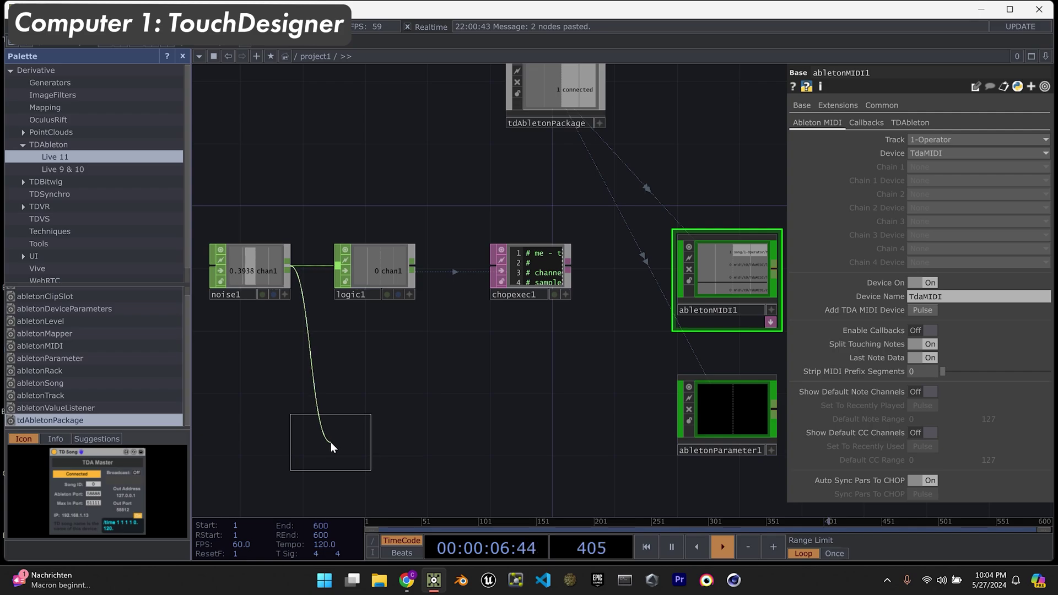
pyautogui.click(341, 439)
pyautogui.moveTo(340, 438); pyautogui.dragTo(366, 428)
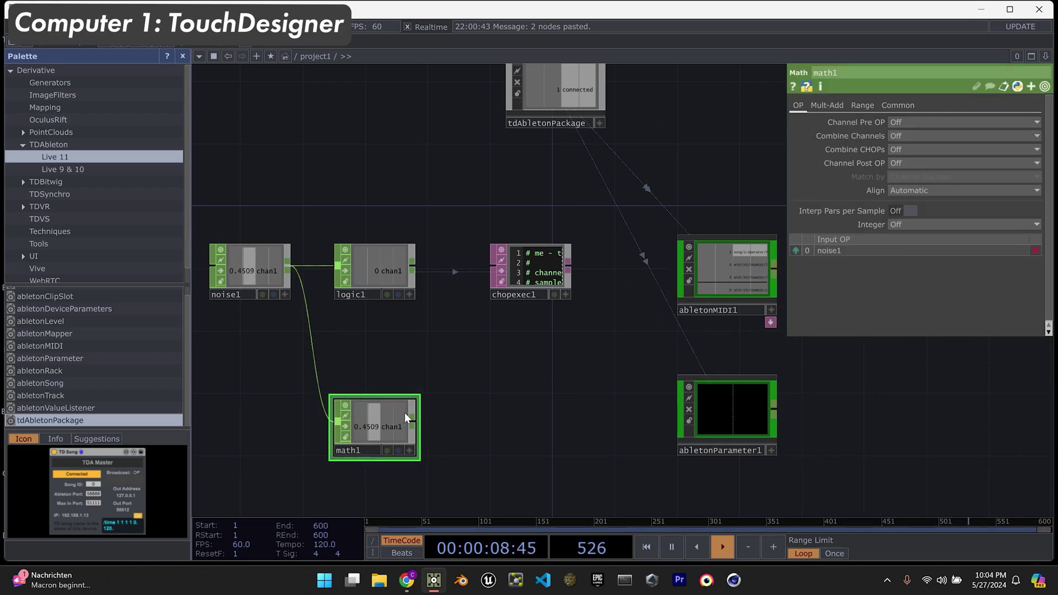
# Shift math1 and logic1 away from noise1 so they line up vertically, and set the lower limit of math1's From Range to -1.
pyautogui.click(727, 414)
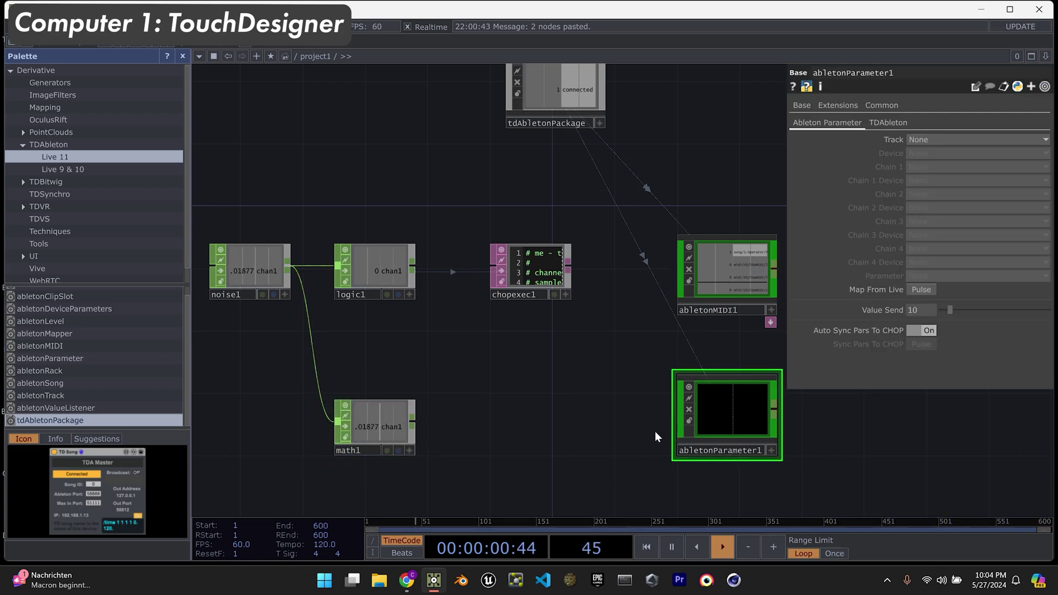
pyautogui.click(405, 419)
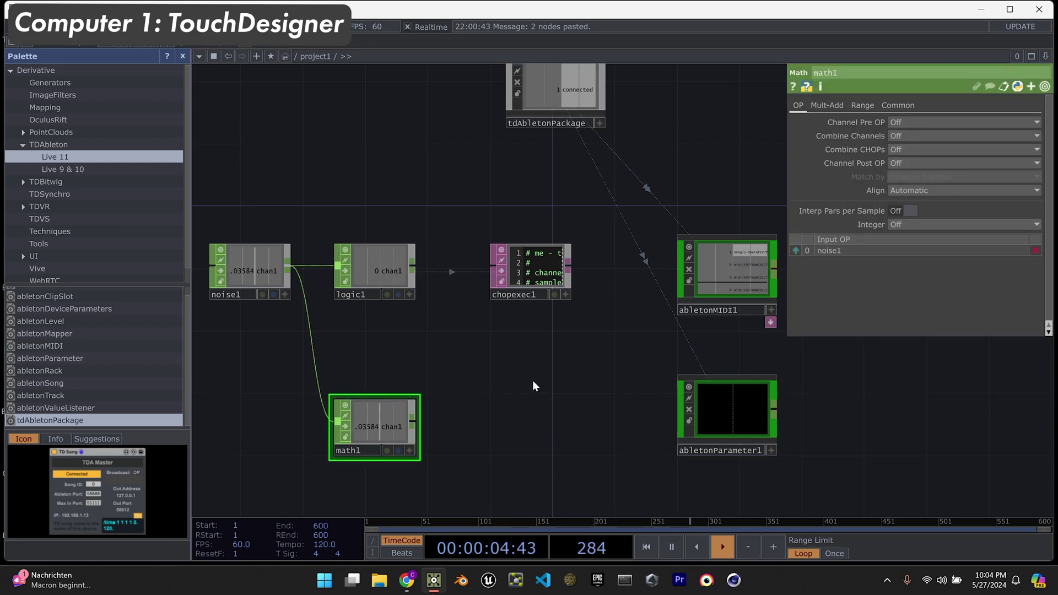
pyautogui.scroll(-3, 532, 380)
pyautogui.moveTo(421, 405); pyautogui.dragTo(444, 405)
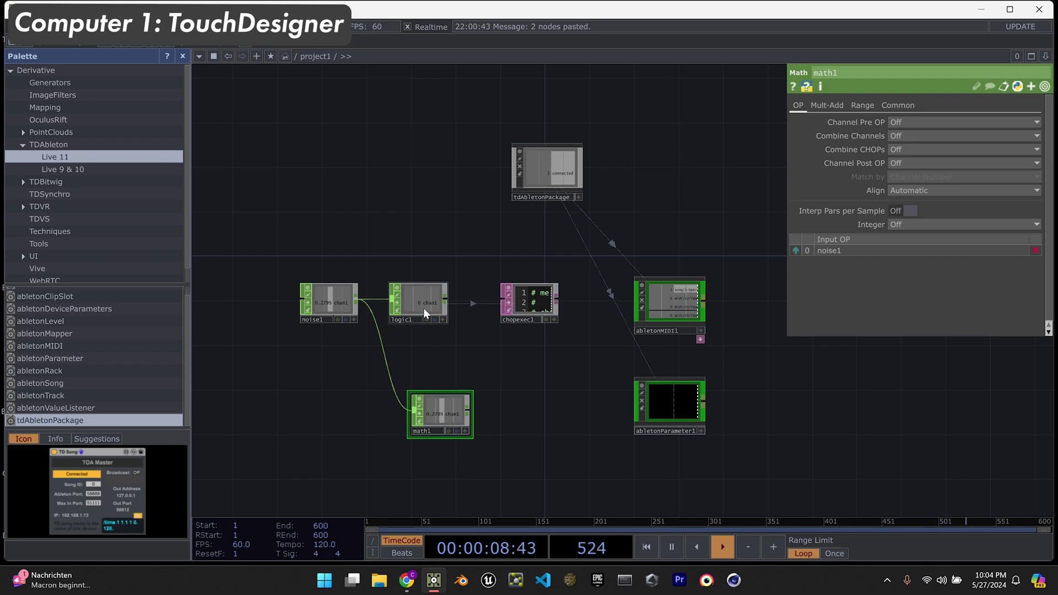
pyautogui.moveTo(420, 303); pyautogui.dragTo(431, 302)
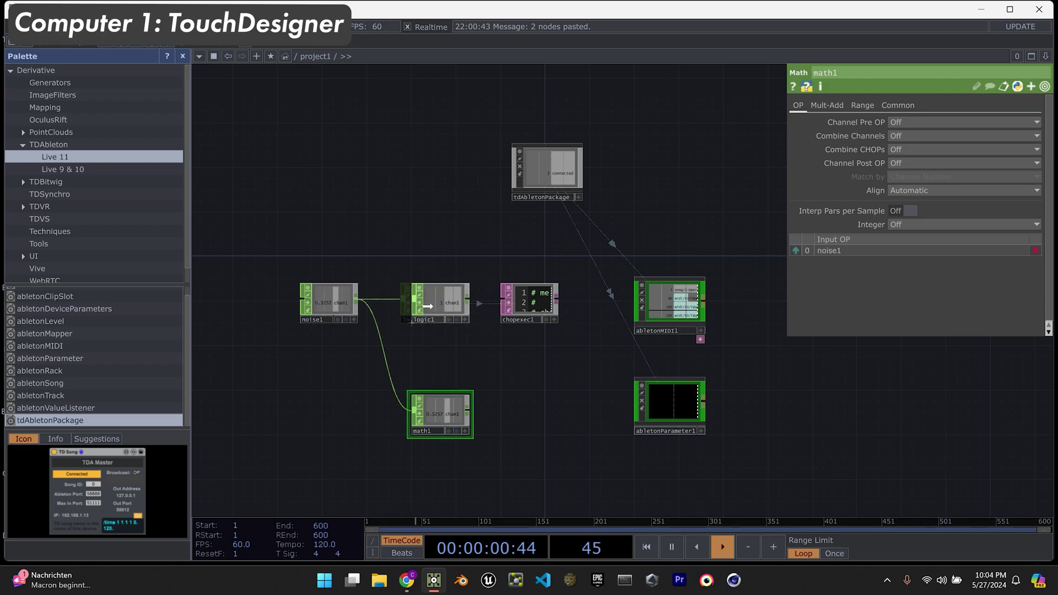
pyautogui.moveTo(418, 241); pyautogui.dragTo(399, 221)
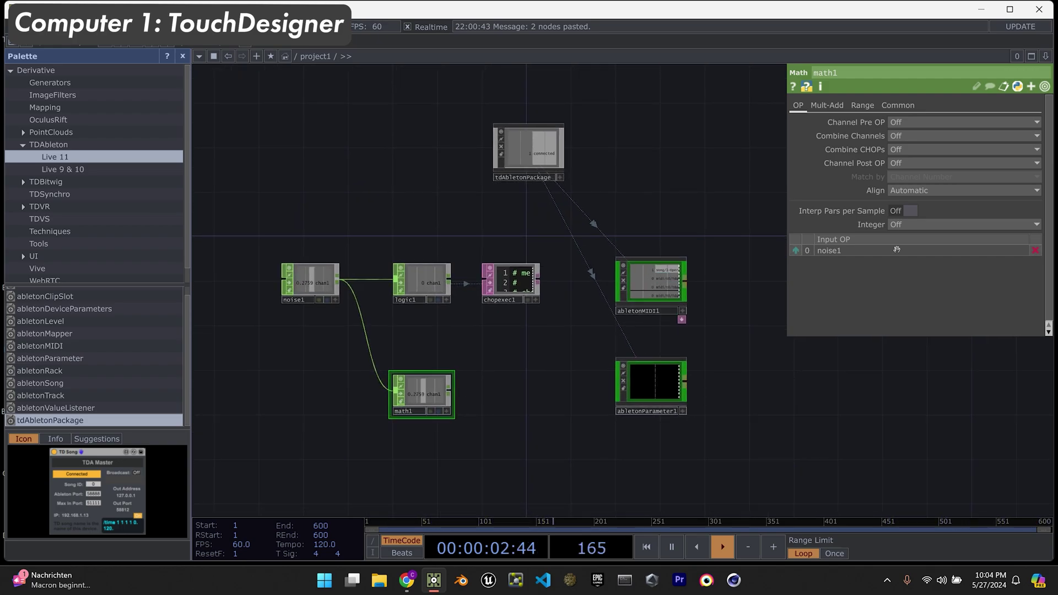
pyautogui.click(862, 105)
pyautogui.click(930, 122)
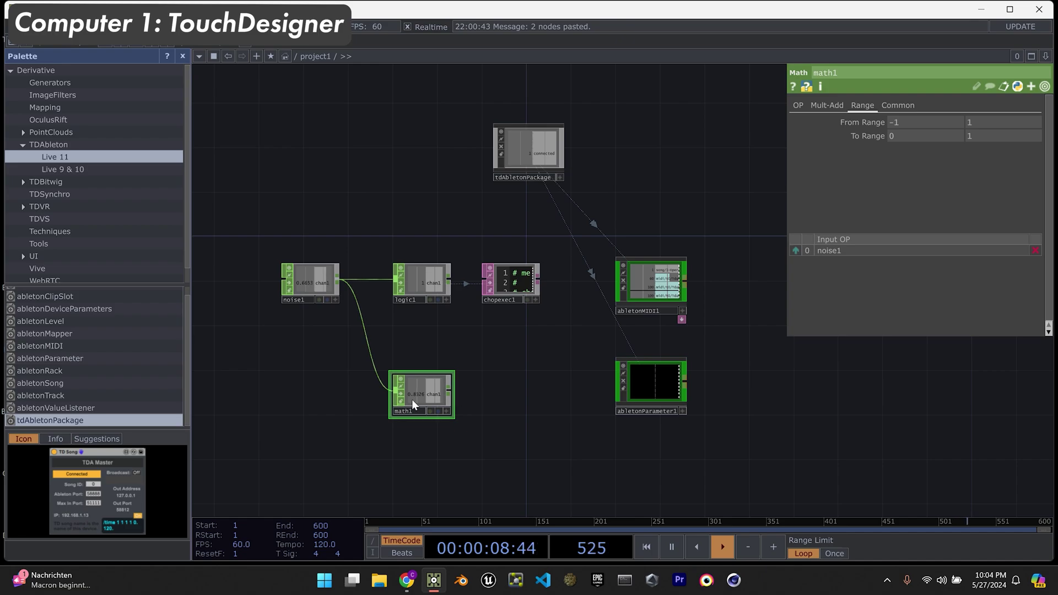
# Append a second Math CHOP after math1 and set its Multiply value to 10.
pyautogui.scroll(2, 491, 392)
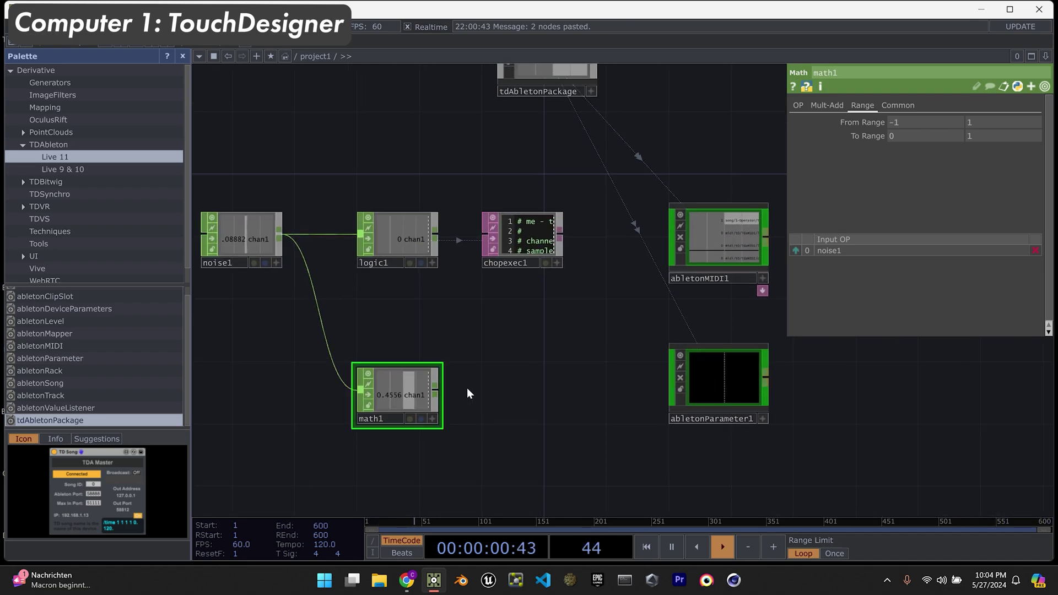
pyautogui.press('Tab')
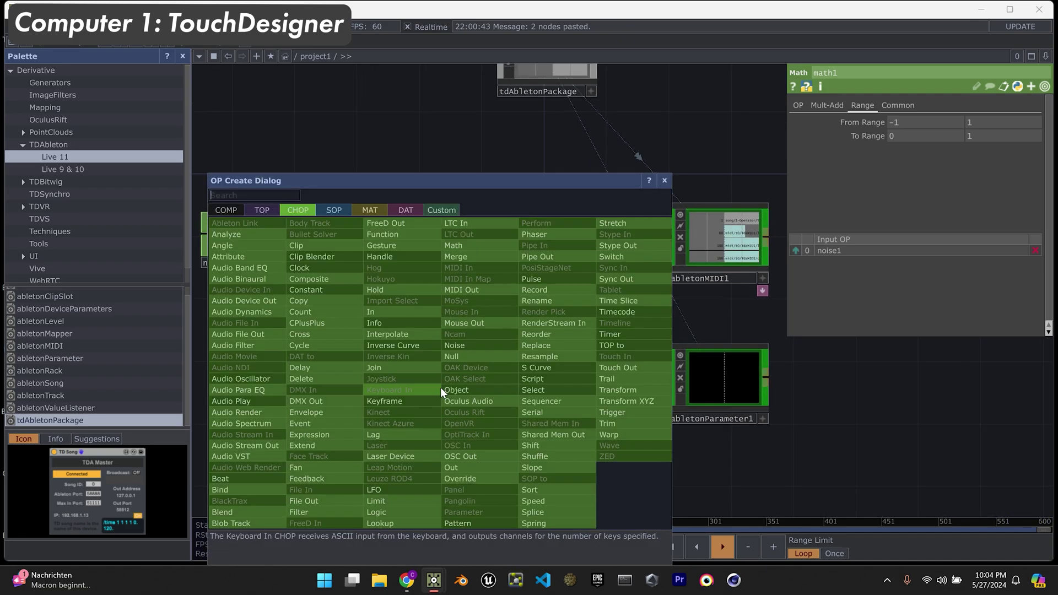
pyautogui.click(471, 248)
pyautogui.click(534, 393)
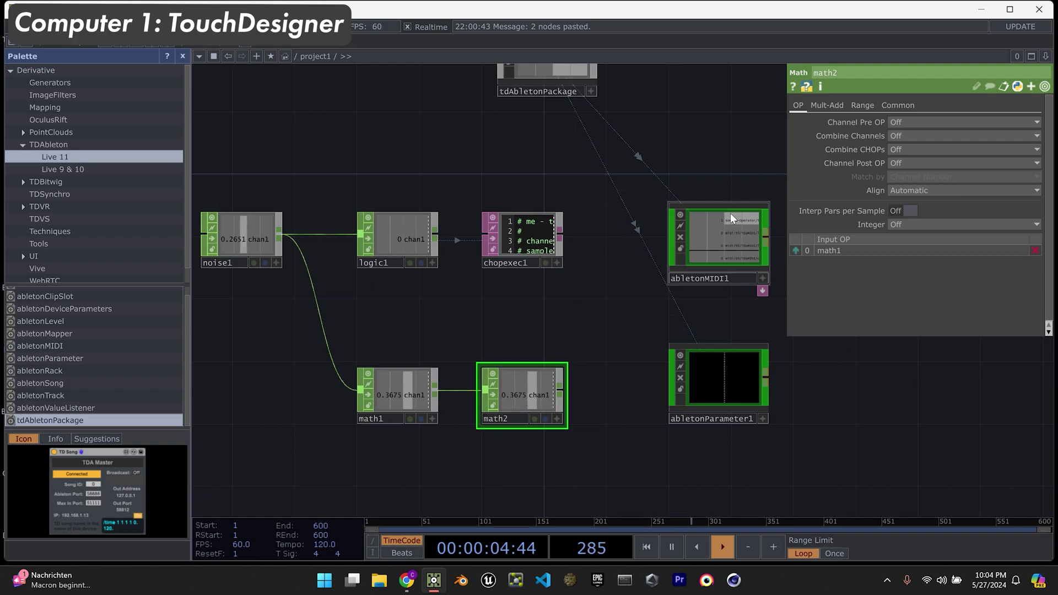
pyautogui.click(860, 104)
pyautogui.click(826, 105)
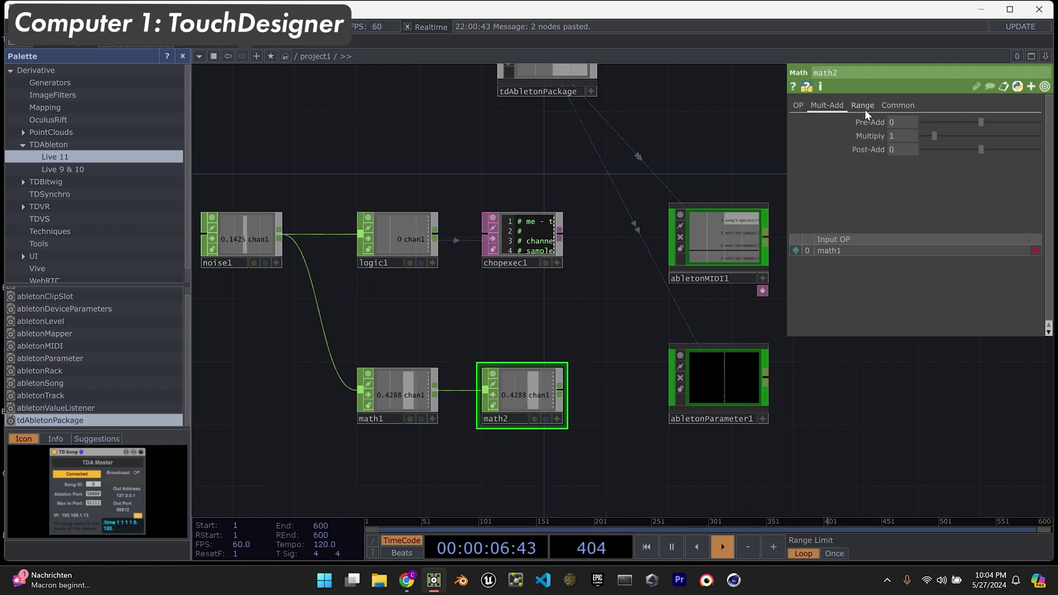
pyautogui.click(902, 136)
pyautogui.write('10')
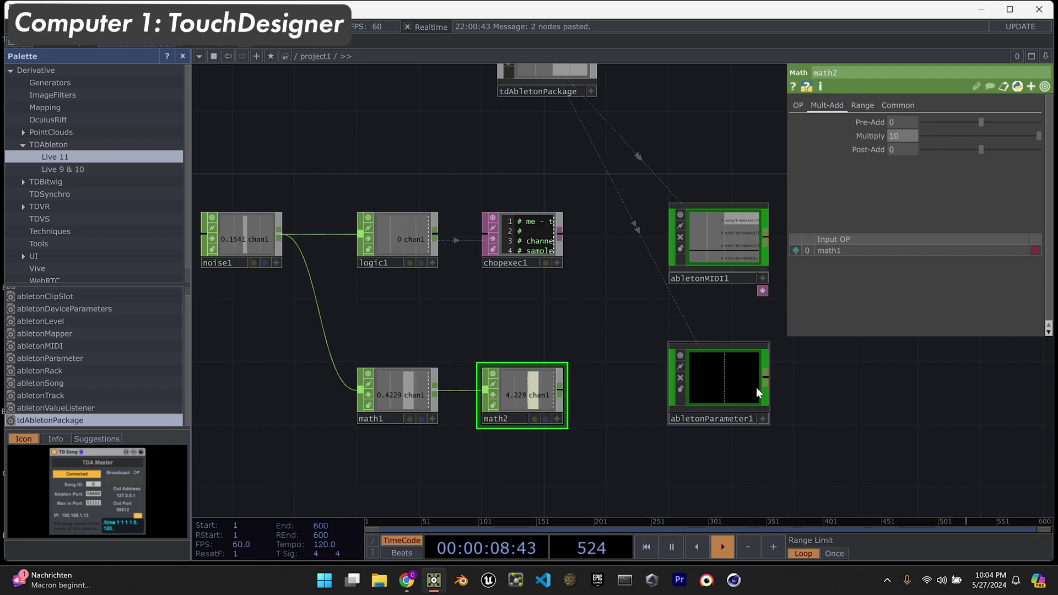
# Target abletonParameter1 at track 1-Operator, device Operator and parameter Transpose.
pyautogui.moveTo(756, 387); pyautogui.dragTo(725, 405)
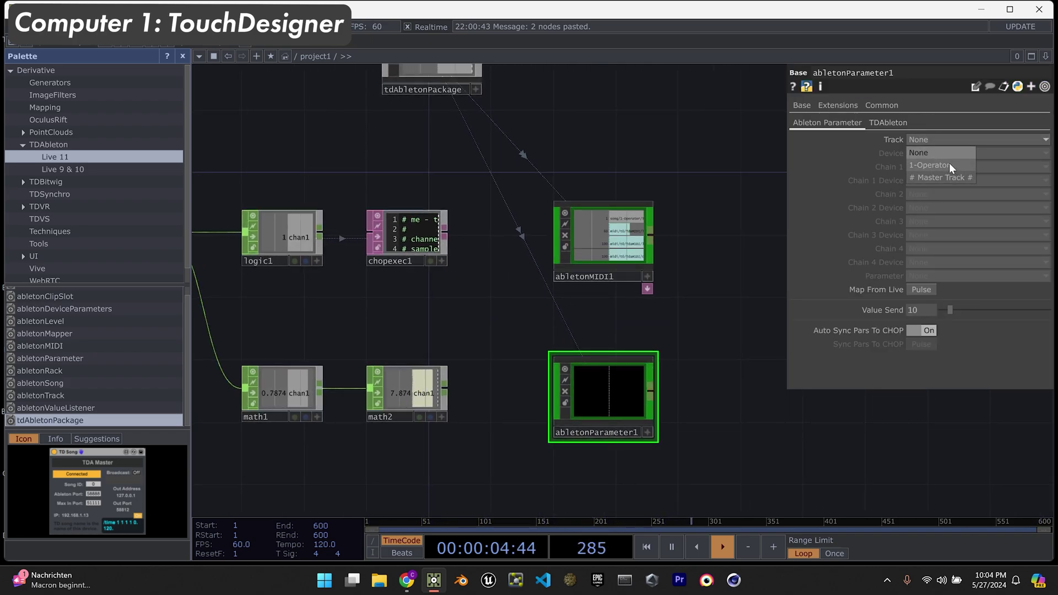
pyautogui.click(949, 163)
pyautogui.click(940, 152)
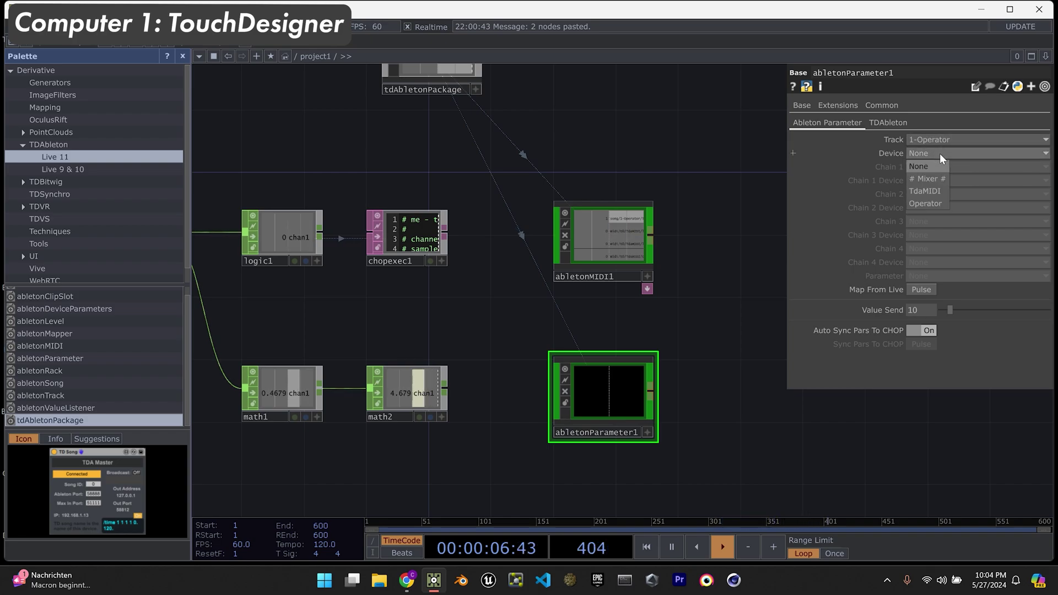
pyautogui.click(934, 203)
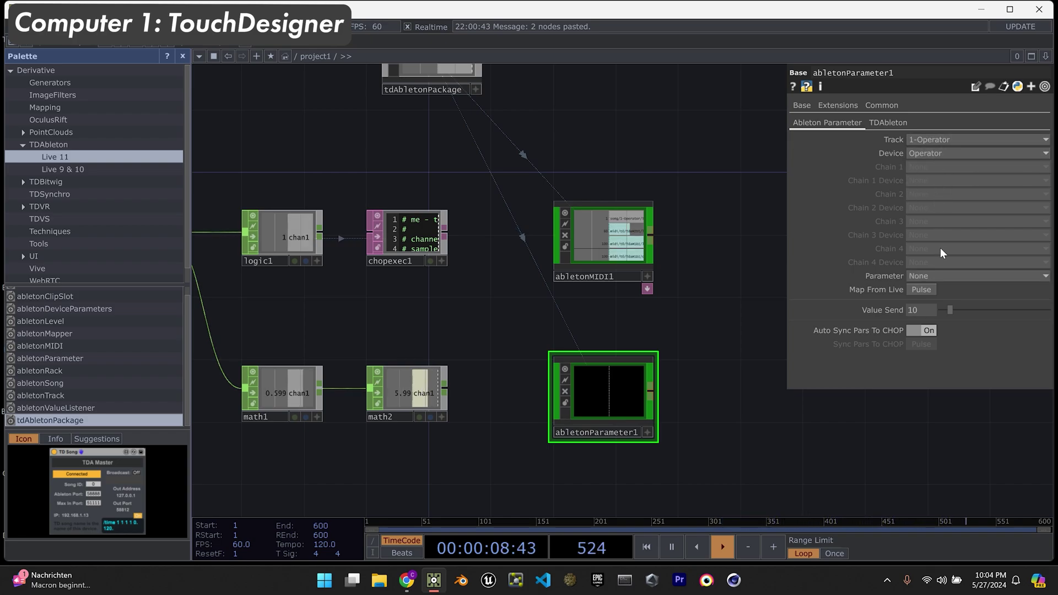
pyautogui.click(946, 275)
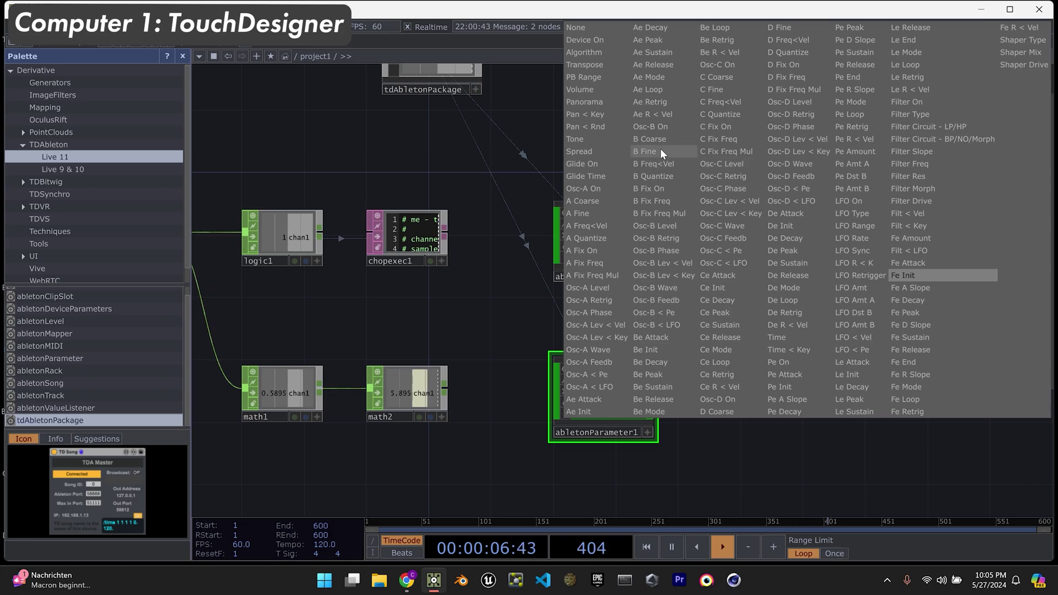
pyautogui.click(896, 149)
pyautogui.click(958, 271)
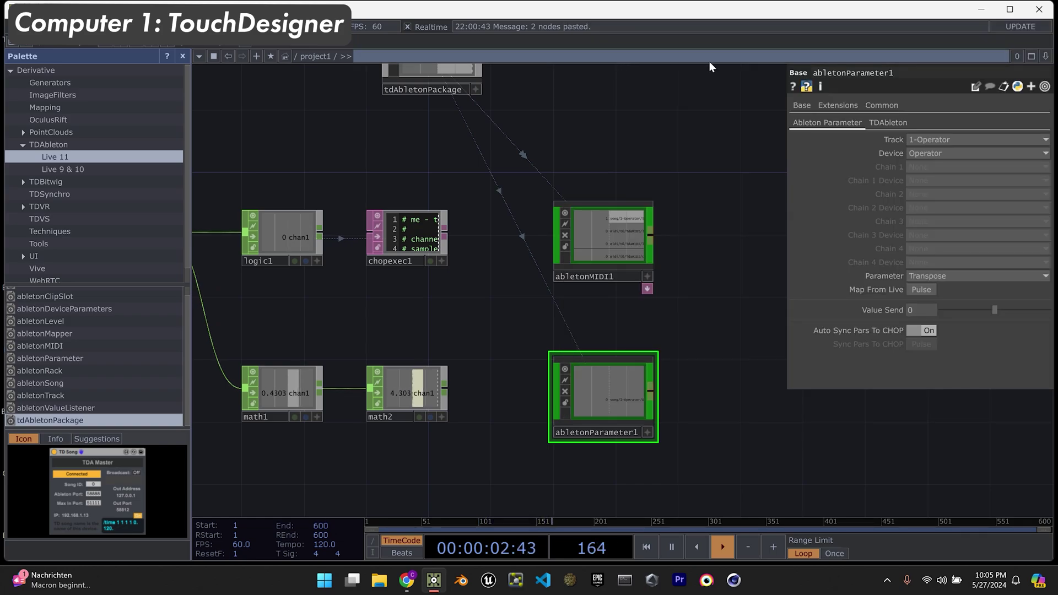
pyautogui.click(605, 65)
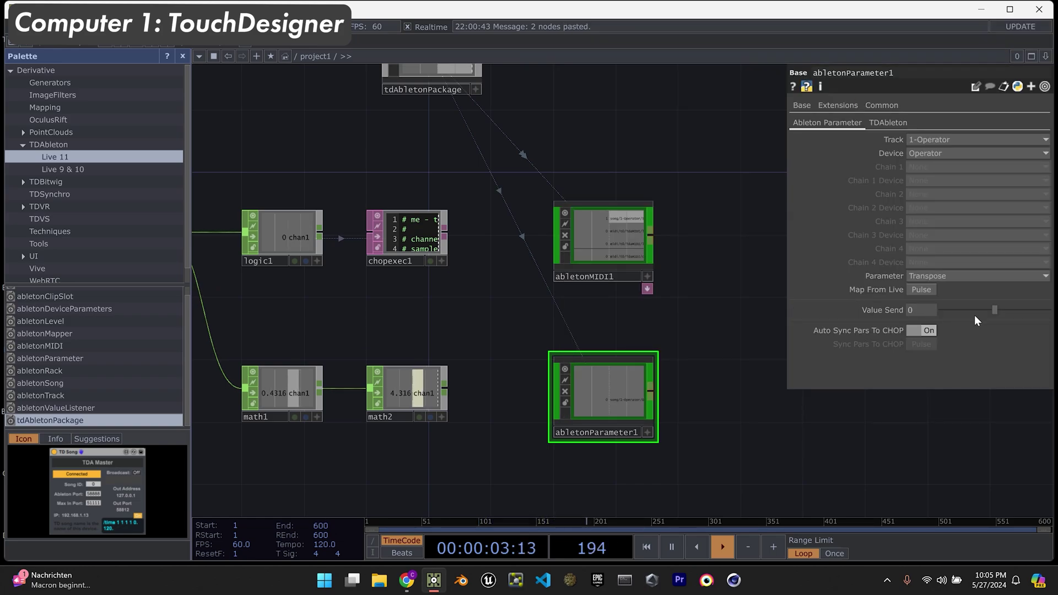
# Activate math2's viewer and link its chan1 channel to abletonParameter1's Value Send.
pyautogui.click(440, 417)
pyautogui.moveTo(419, 393); pyautogui.dragTo(914, 329)
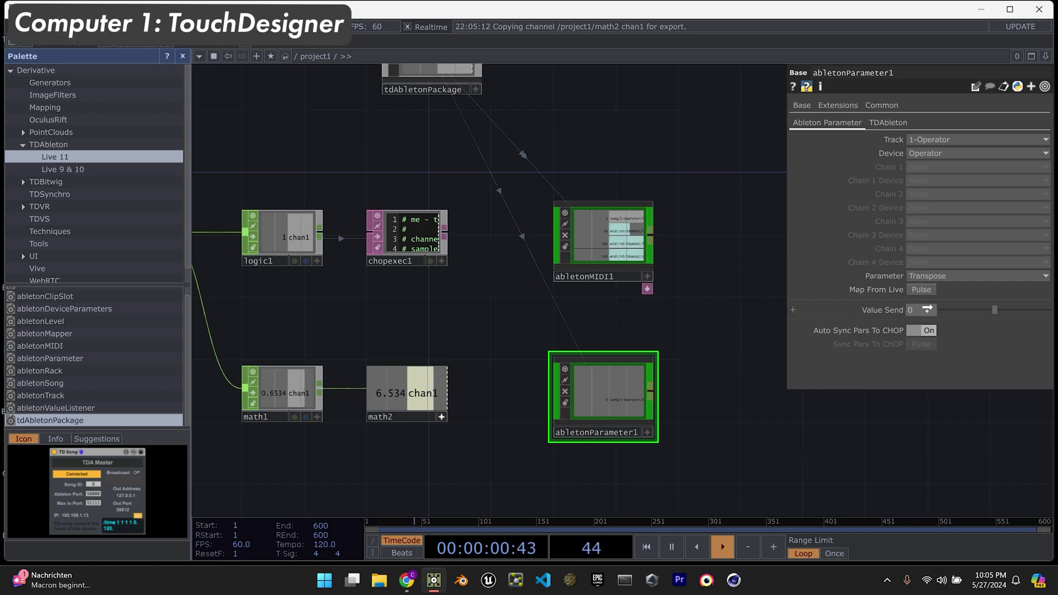
pyautogui.moveTo(927, 310); pyautogui.dragTo(931, 306)
pyautogui.click(933, 300)
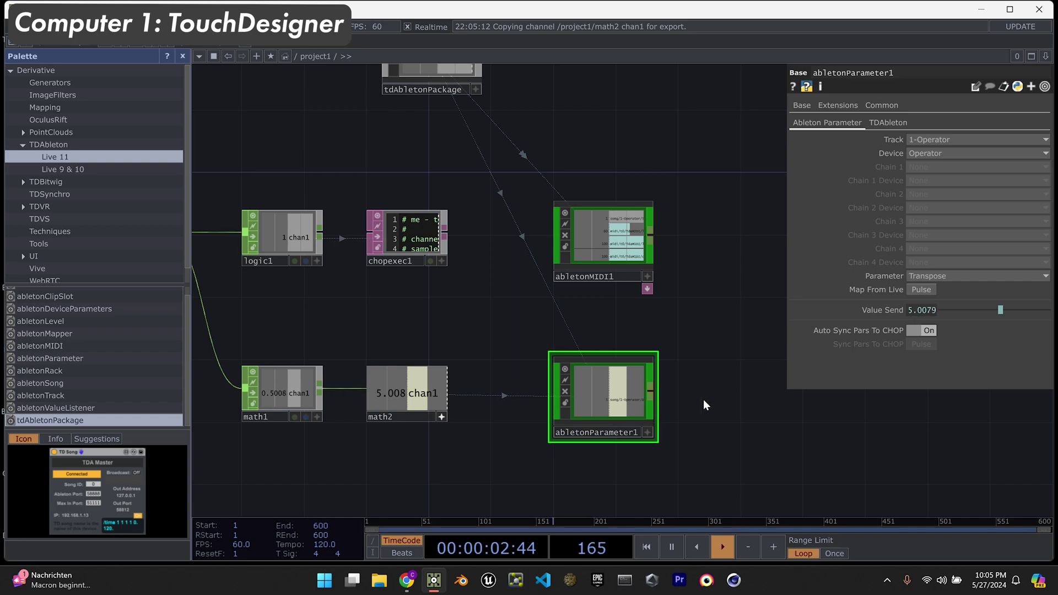
pyautogui.scroll(-3, 703, 428)
pyautogui.scroll(5, 703, 425)
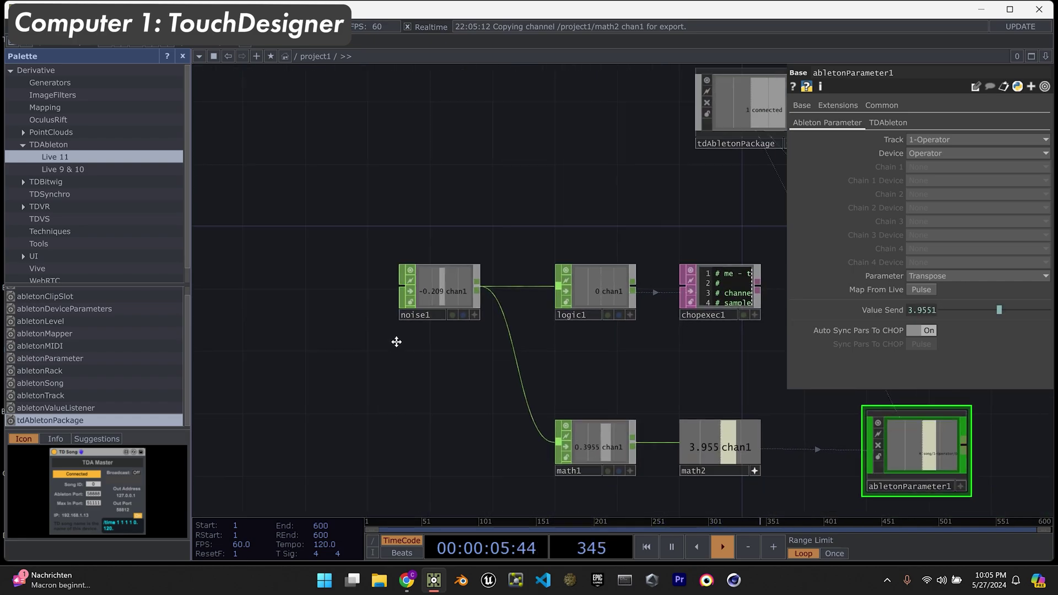
pyautogui.scroll(-2, 520, 337)
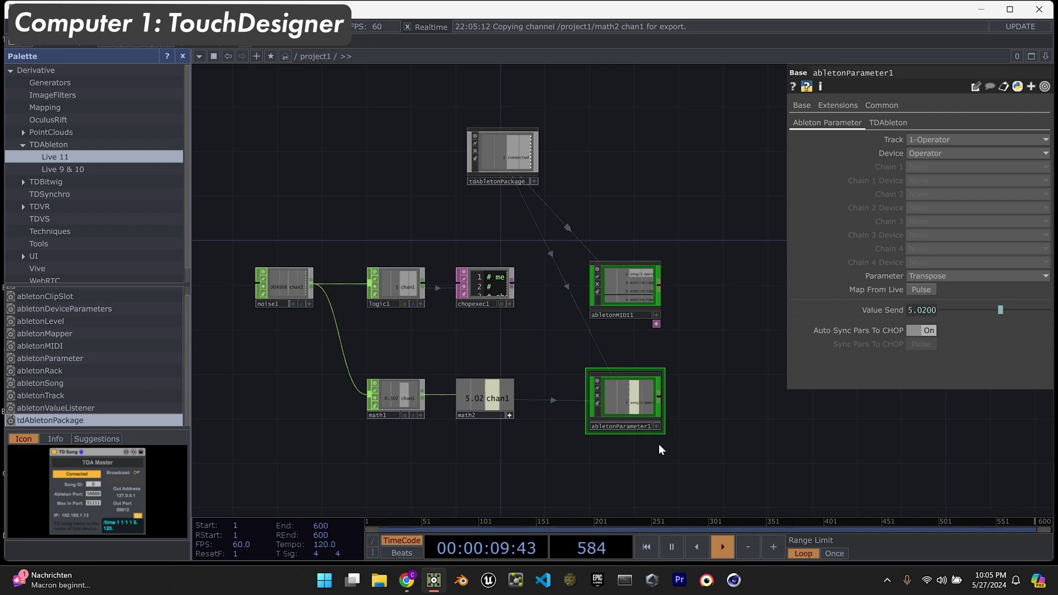
pyautogui.scroll(2, 638, 410)
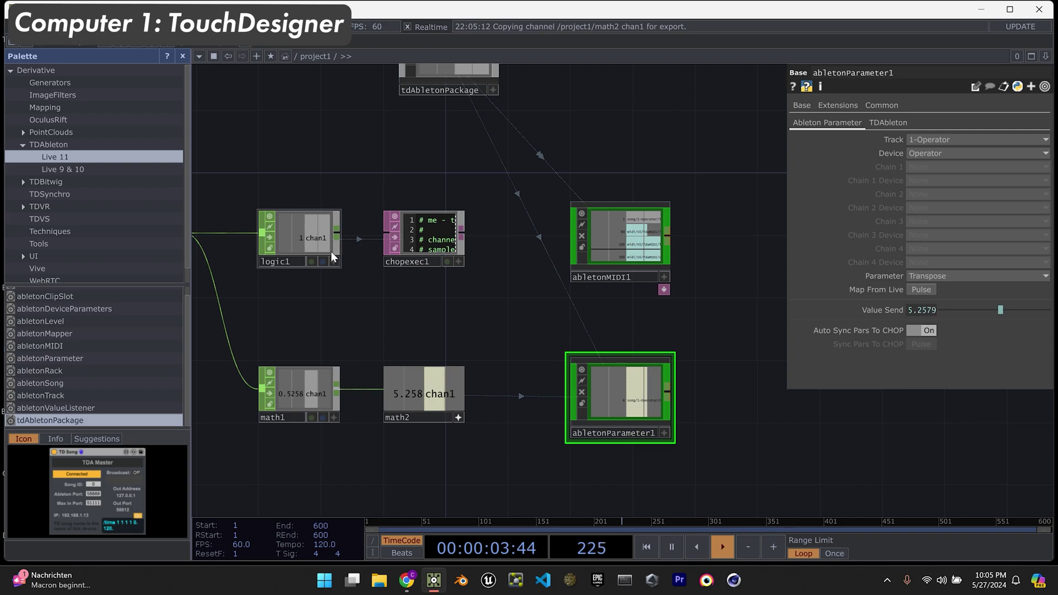
pyautogui.scroll(-3, 474, 360)
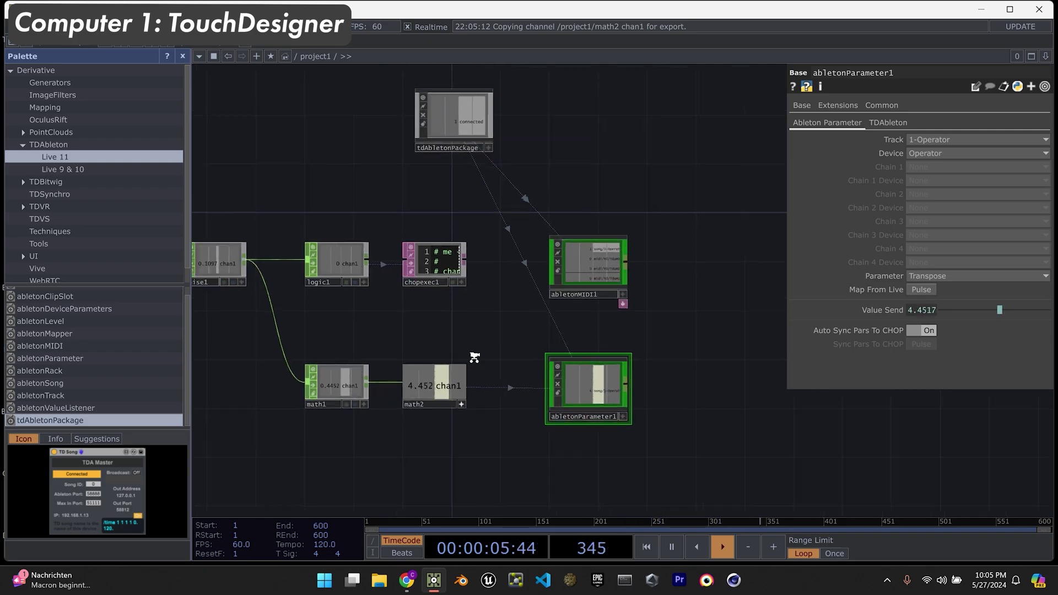
pyautogui.moveTo(481, 351); pyautogui.dragTo(511, 355)
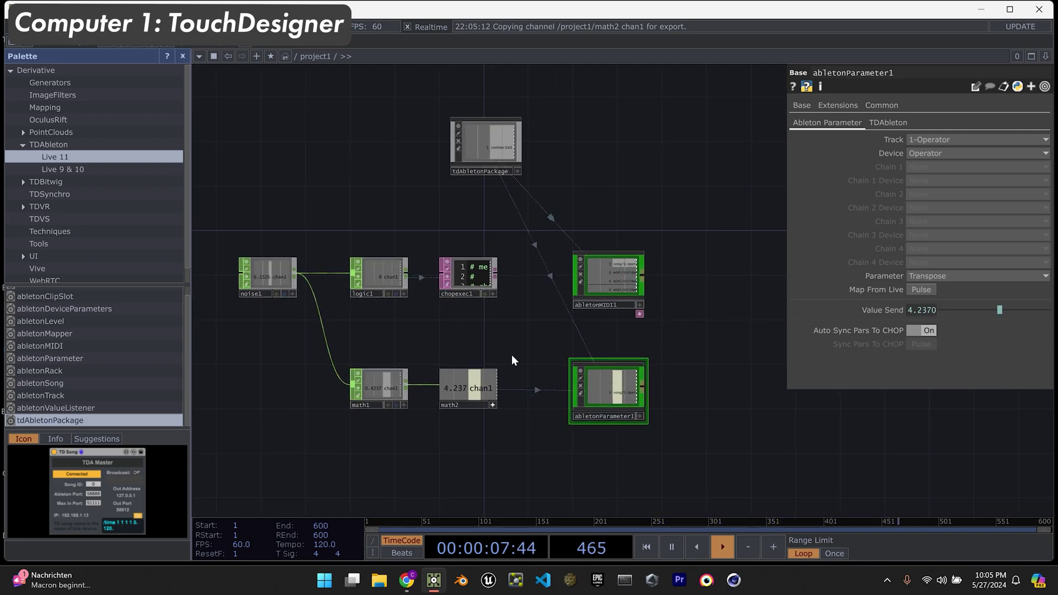